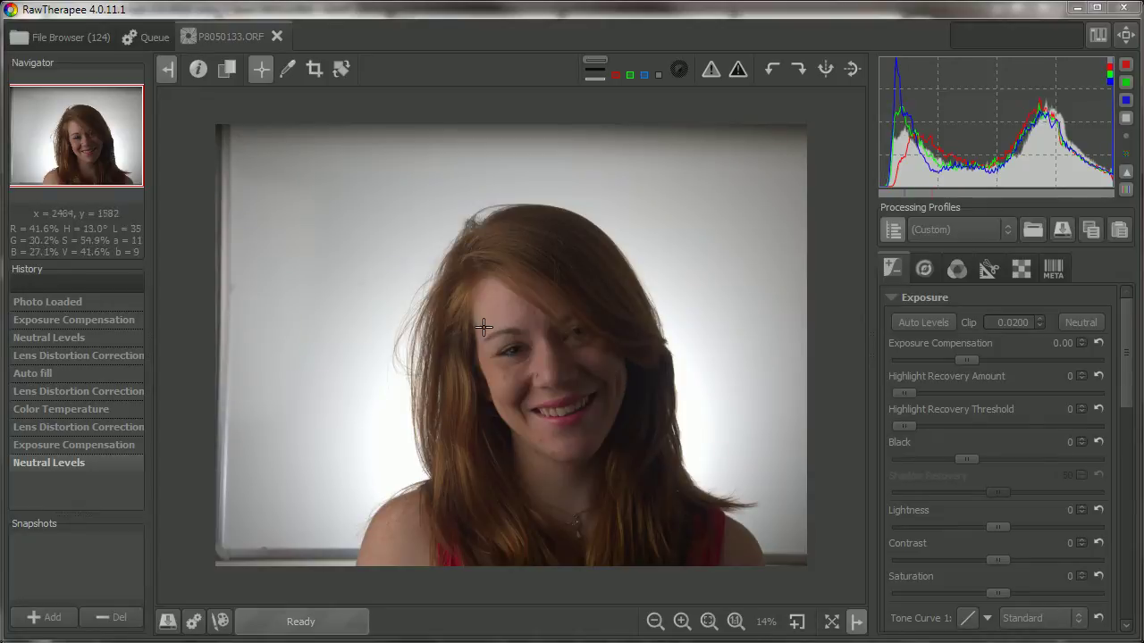
Turn on the clipped-highlight indicator and examine the bright background around the hair strands at the photo's left side
left_click(711, 69)
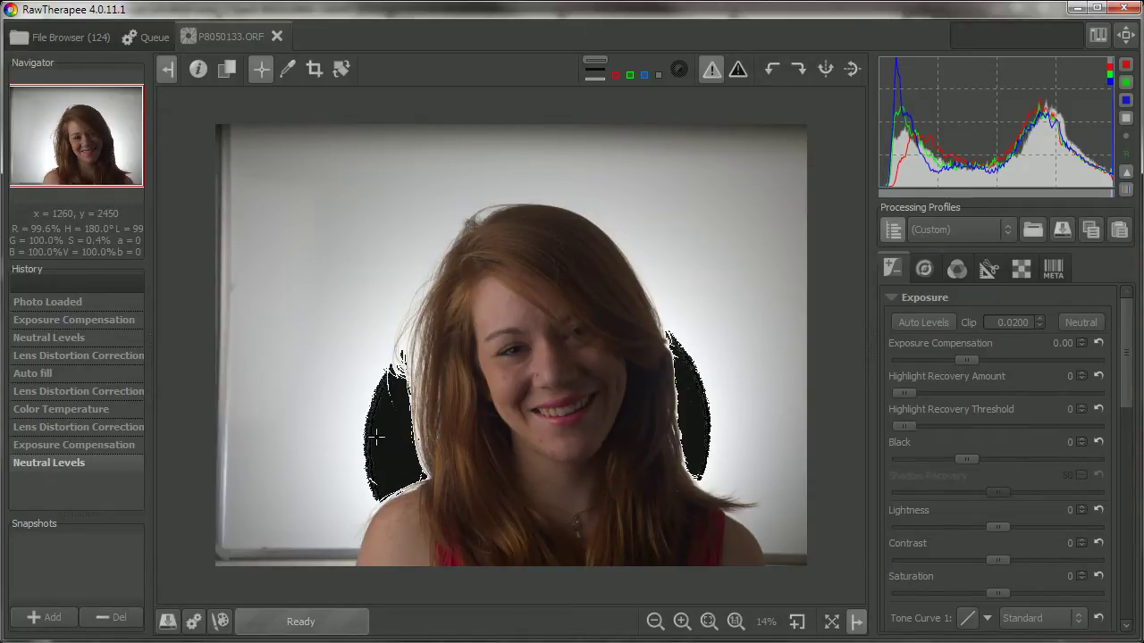
scroll(375, 345, "up", 3)
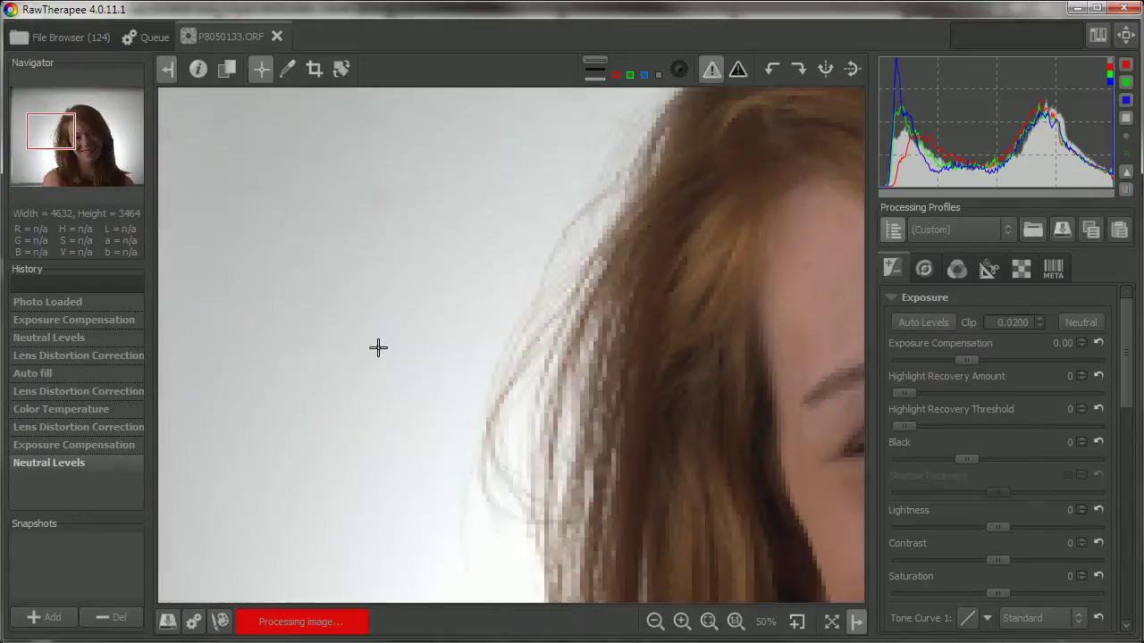
scroll(540, 357, "up", 1)
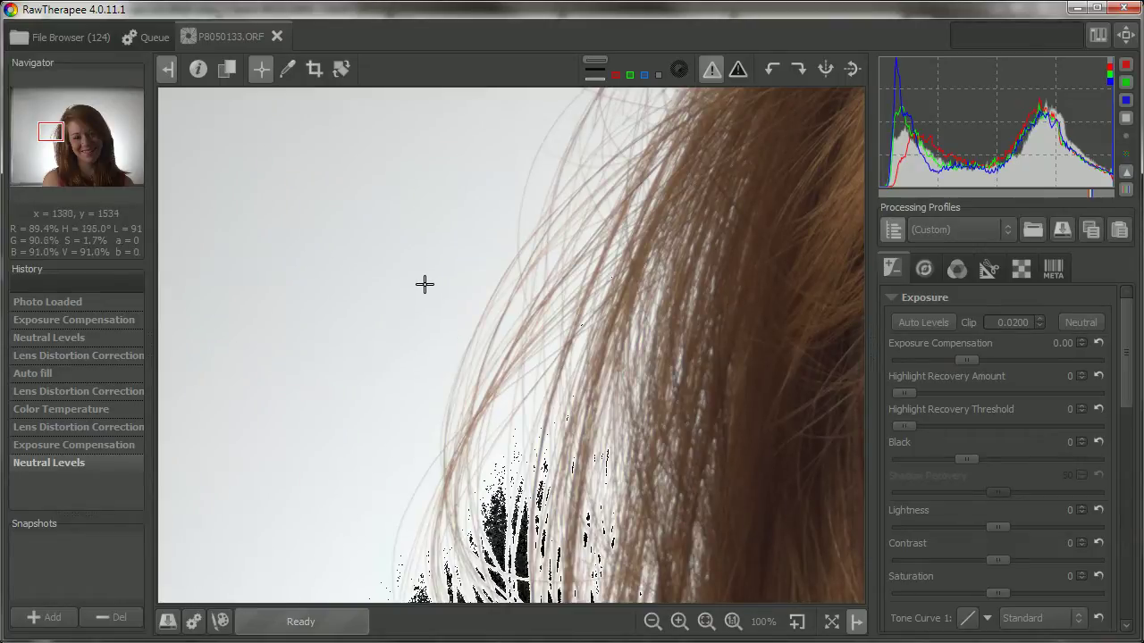
scroll(423, 282, "down", 2)
scroll(420, 286, "down", 2)
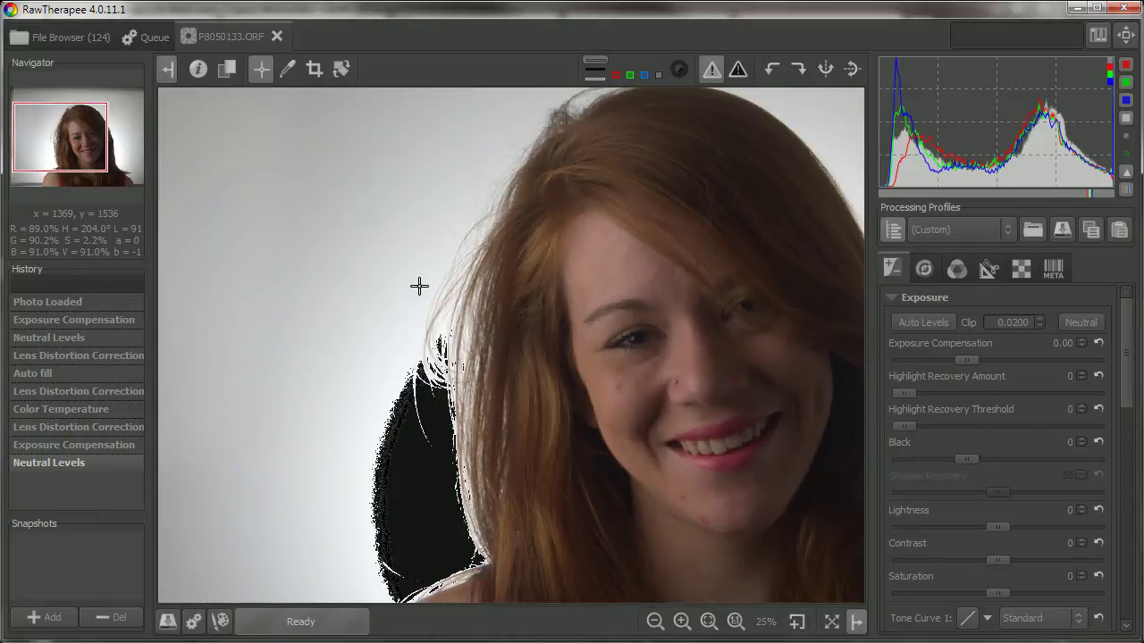
scroll(414, 287, "down", 1)
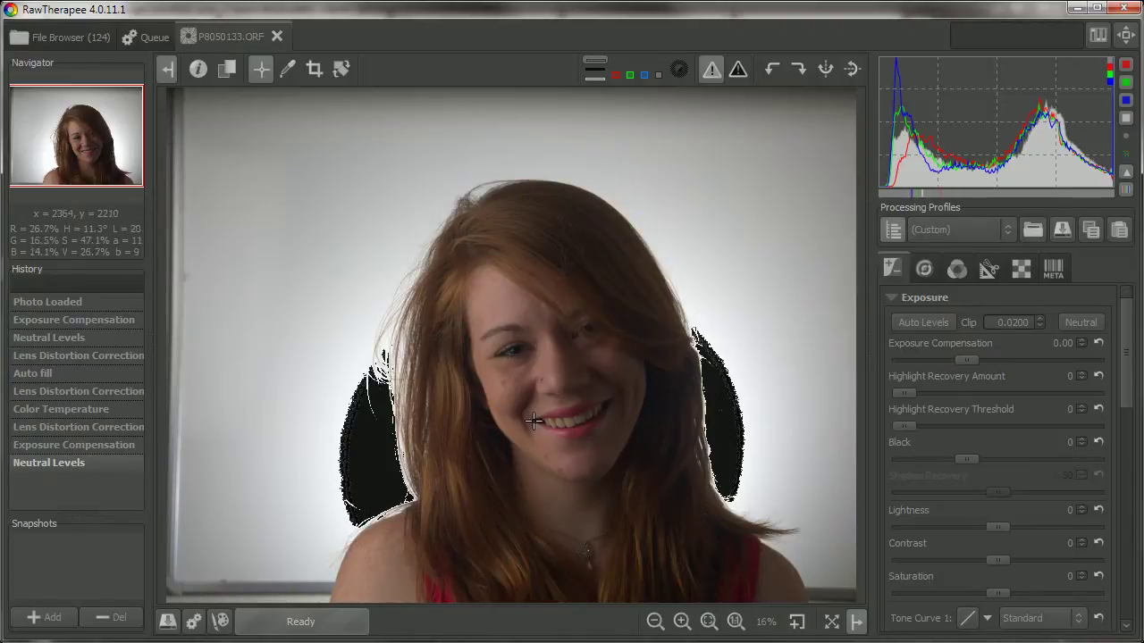
scroll(383, 359, "up", 6)
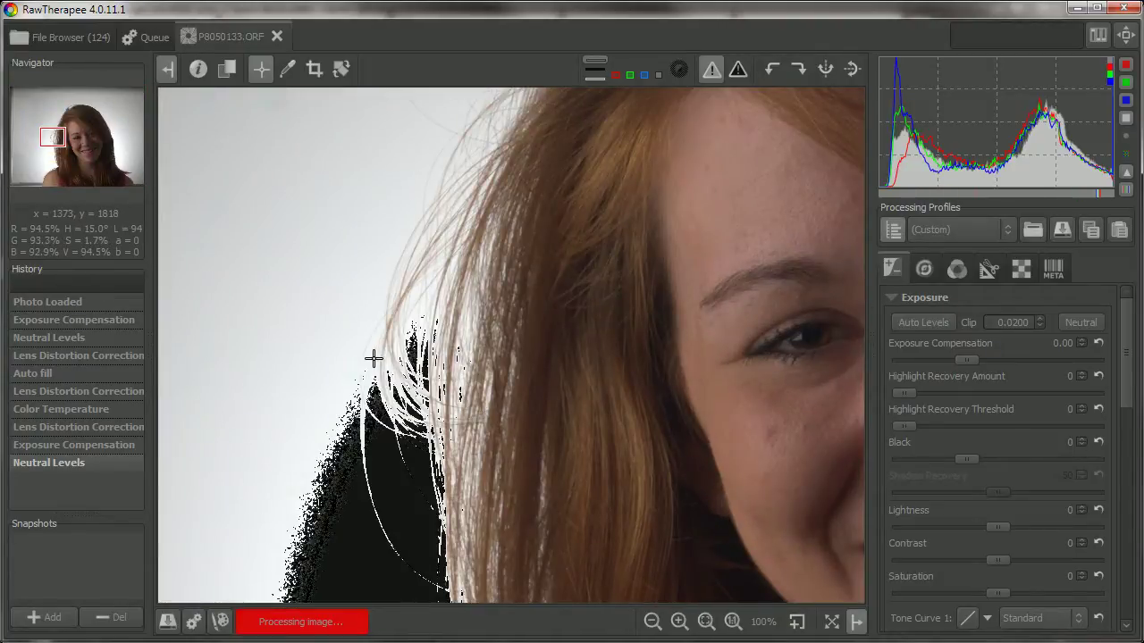
scroll(418, 403, "up", 2)
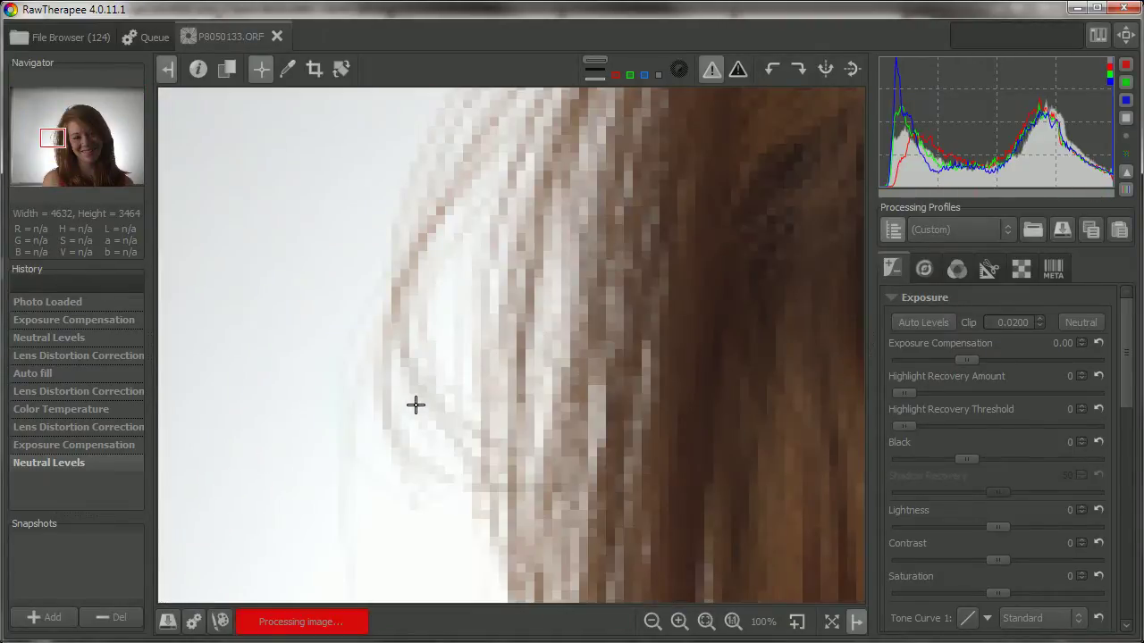
scroll(407, 404, "down", 2)
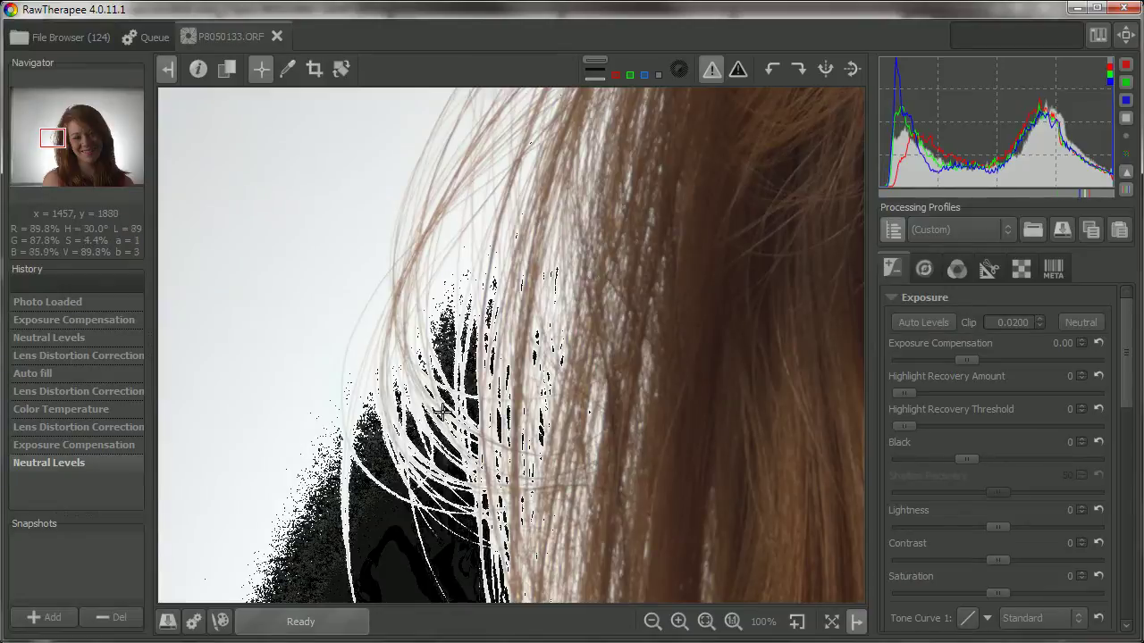
scroll(443, 410, "down", 3)
scroll(442, 410, "down", 1)
scroll(443, 404, "down", 1)
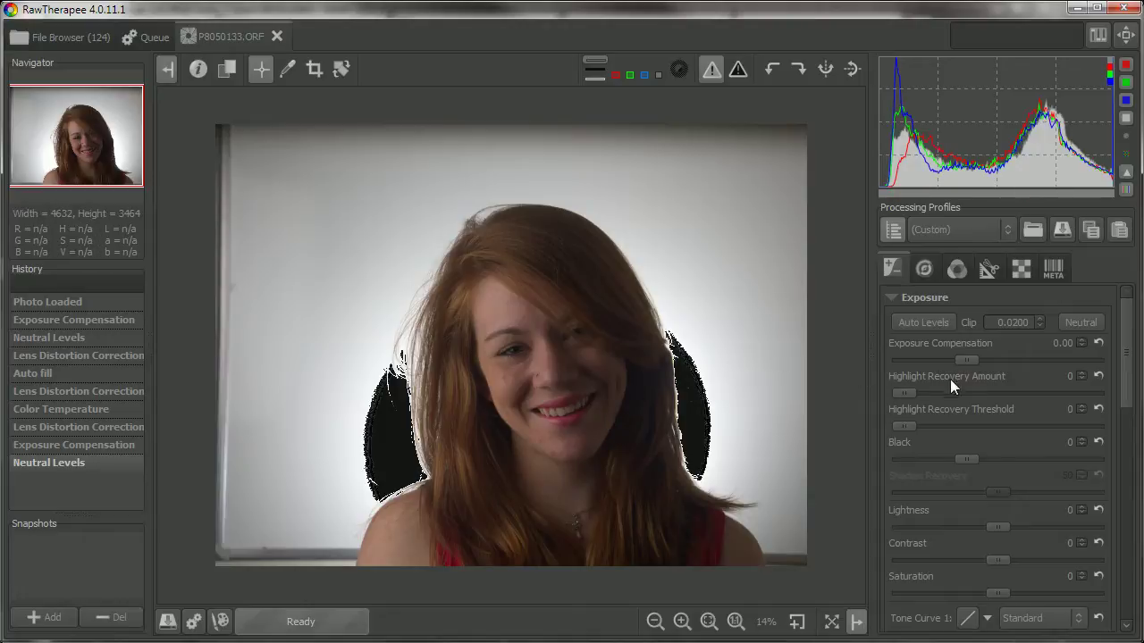
Raise the photo's Exposure Compensation to 1.20
left_click(1018, 361)
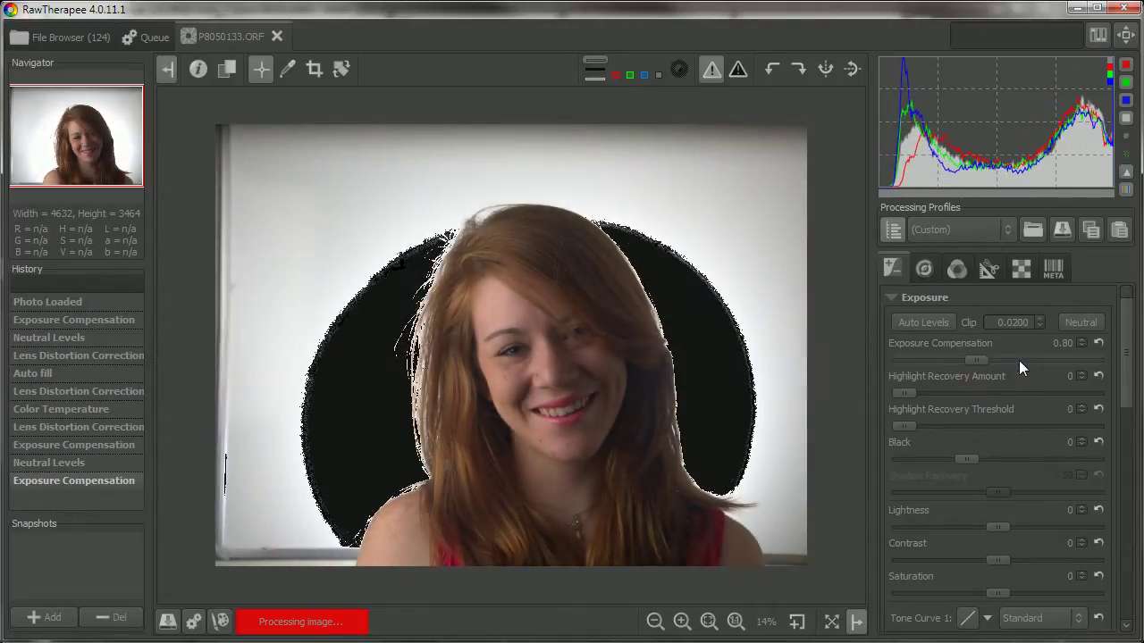
left_click(1018, 360)
left_click(1019, 360)
left_click(1019, 360)
left_click(1018, 360)
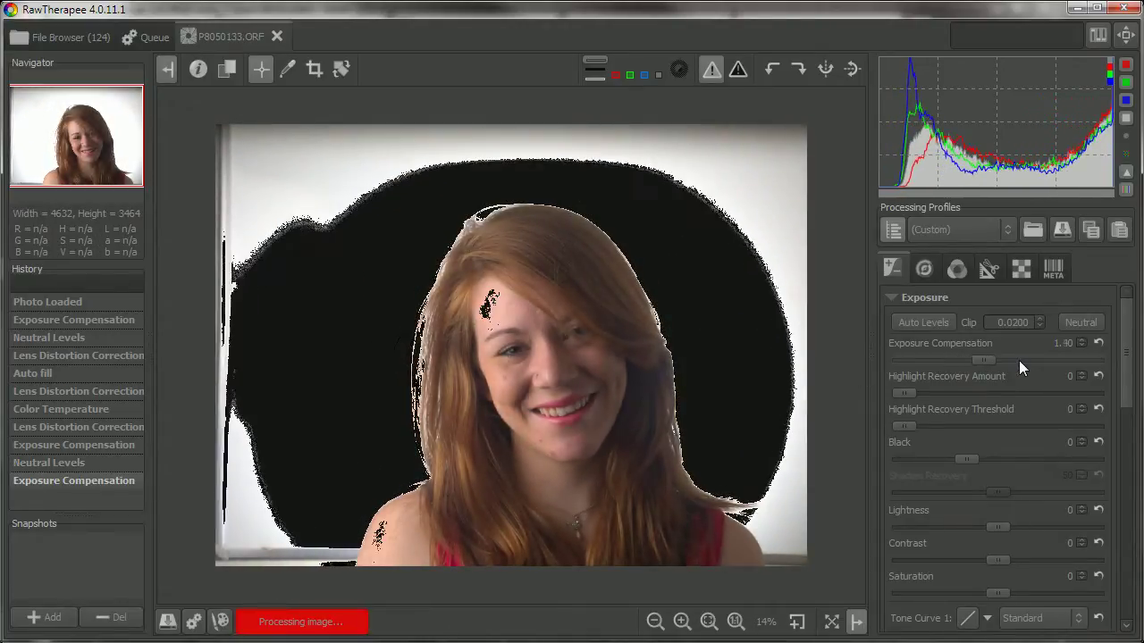
left_click(949, 357)
scroll(949, 358, "down", 1)
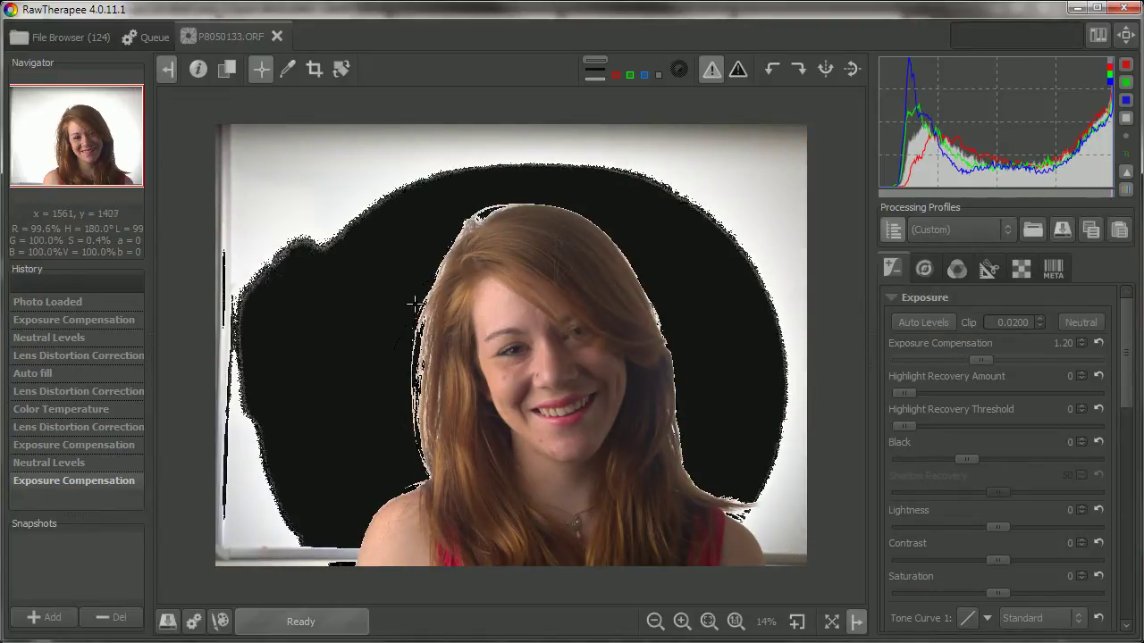
Examine the fine hair strands against the overexposed background and turn off the clipped-highlight indicator
scroll(414, 304, "up", 2)
scroll(419, 241, "up", 3)
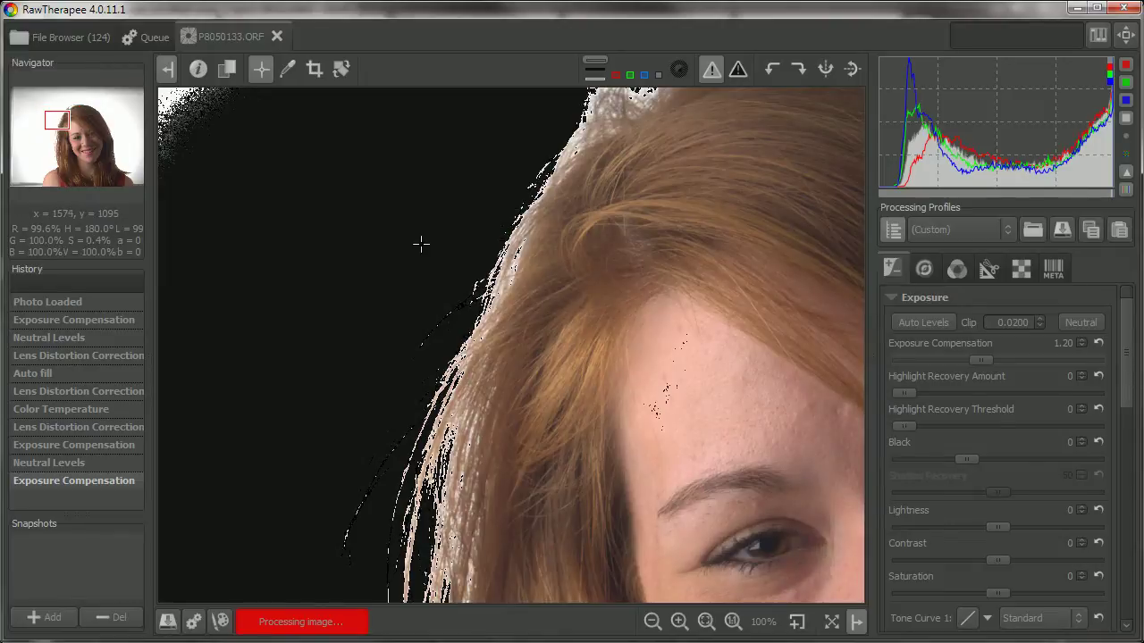
scroll(429, 344, "up", 1)
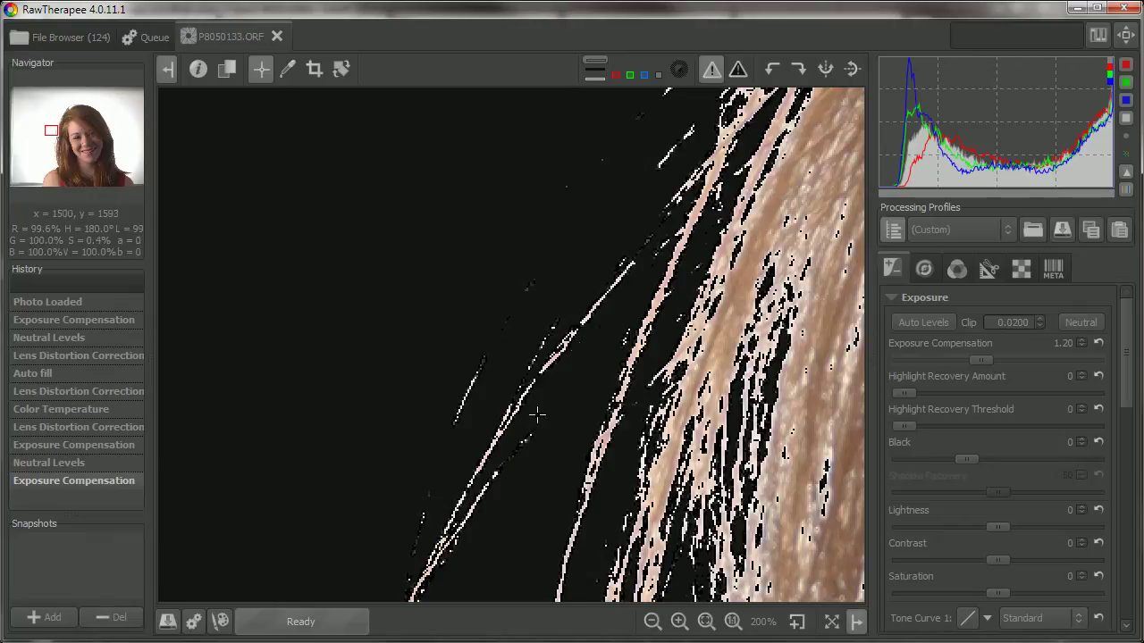
left_click(709, 73)
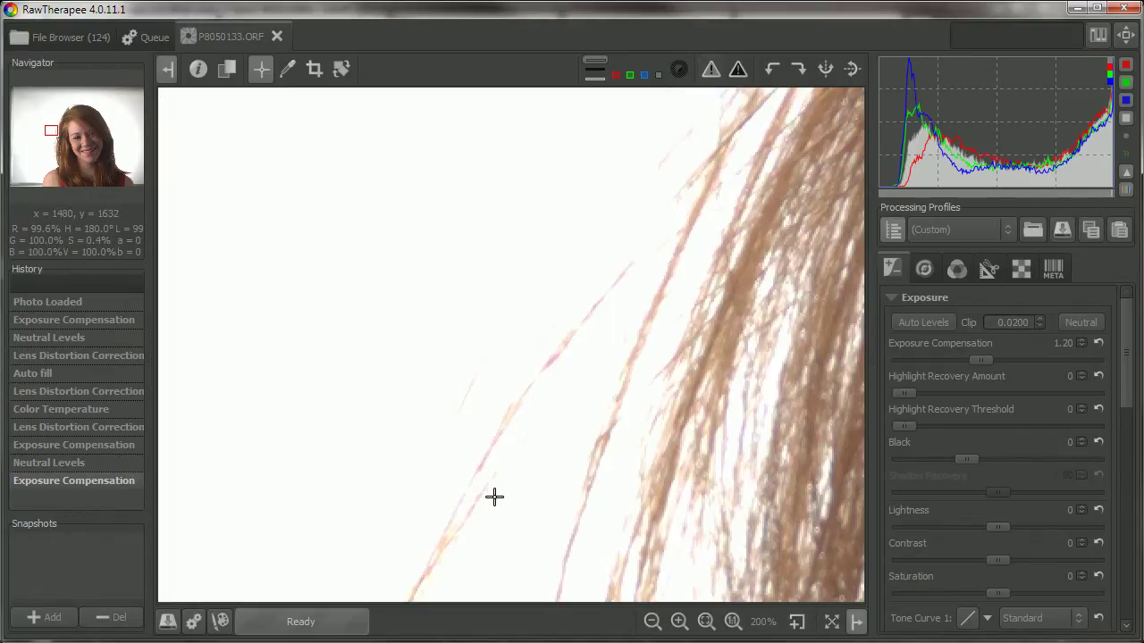
scroll(608, 365, "down", 4)
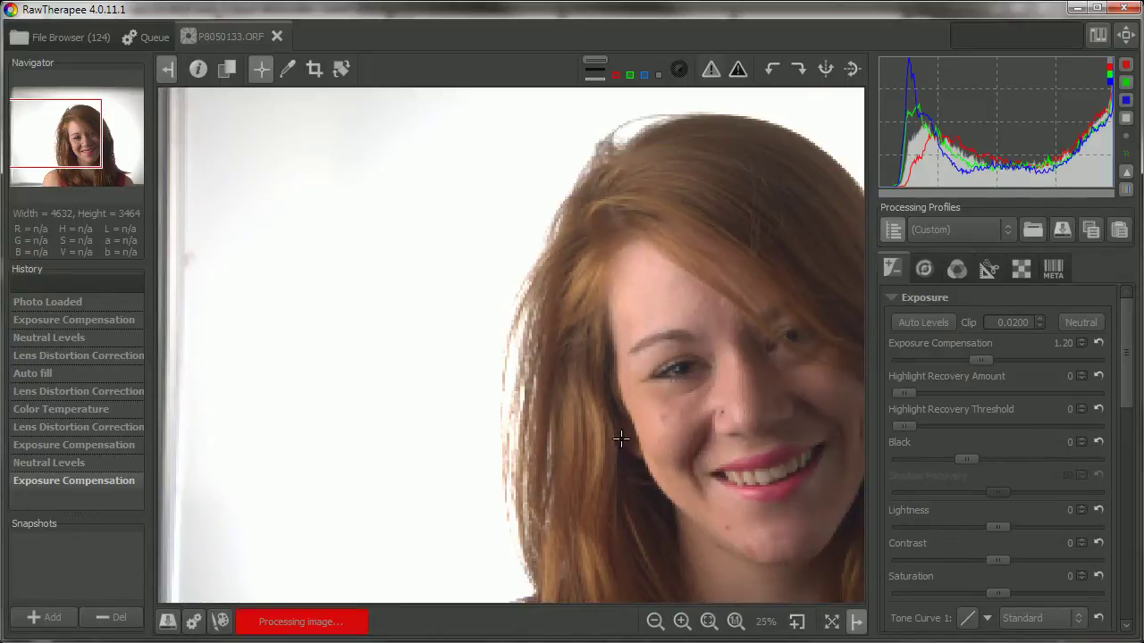
scroll(534, 344, "up", 4)
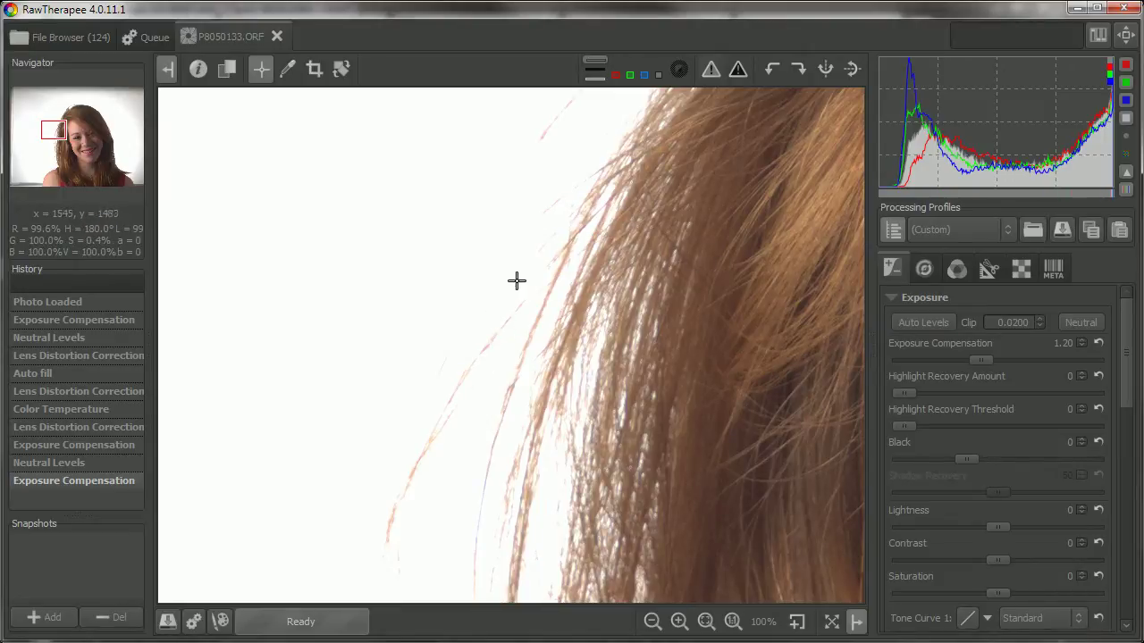
Reset the exposure settings to neutral and compare the fine hair strands close up and in the whole photo
left_click(1071, 326)
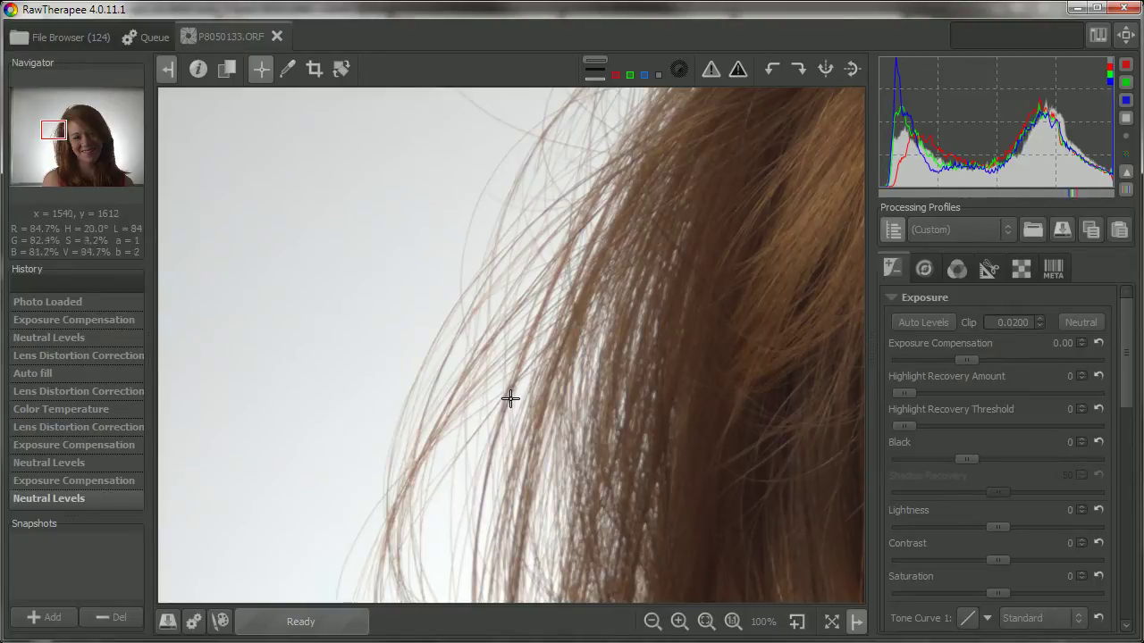
key("f")
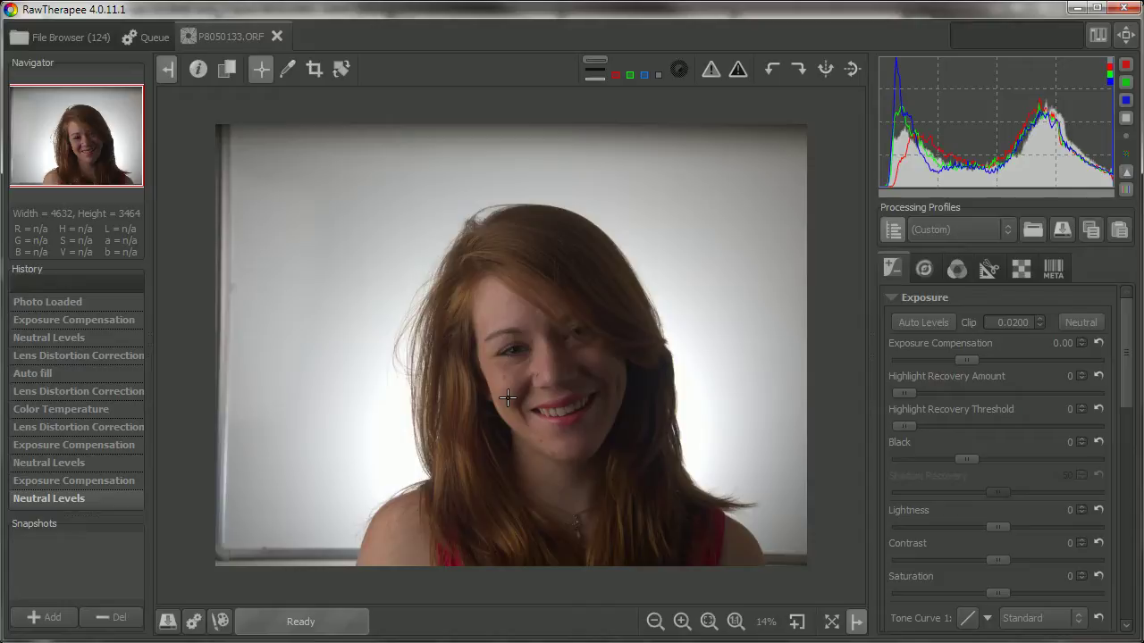
scroll(408, 340, "up", 5)
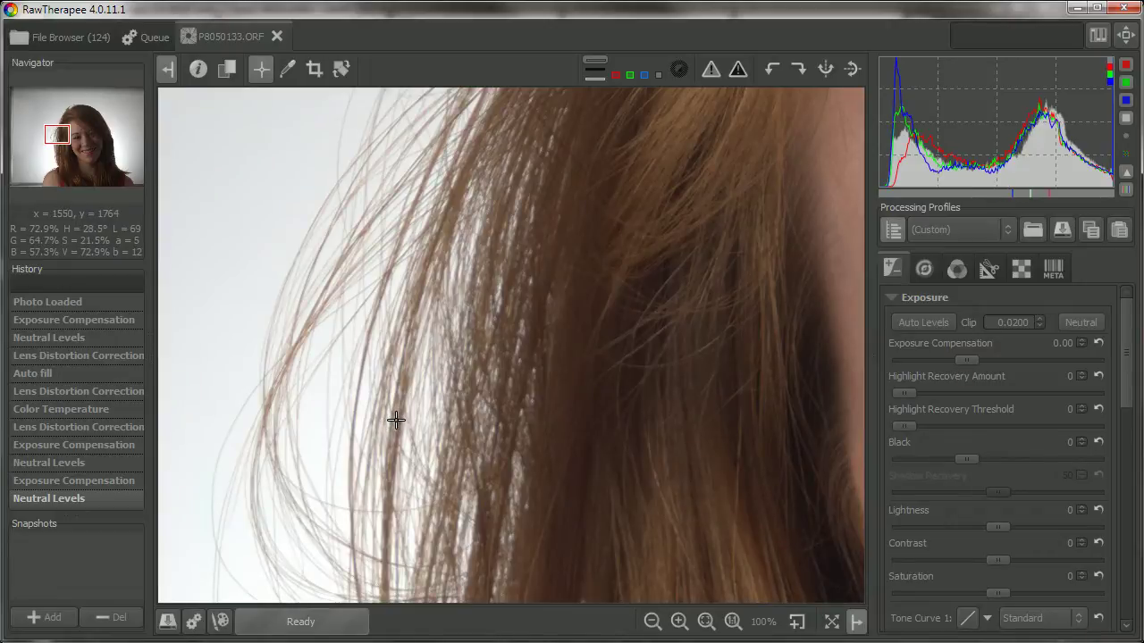
scroll(395, 420, "down", 1)
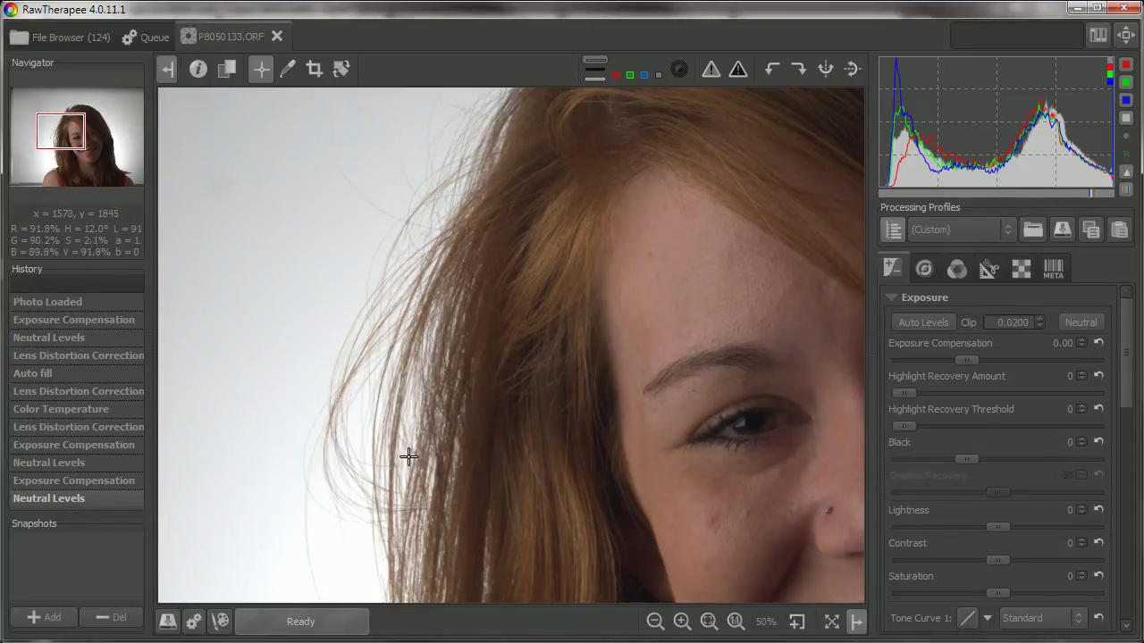
scroll(433, 467, "down", 3)
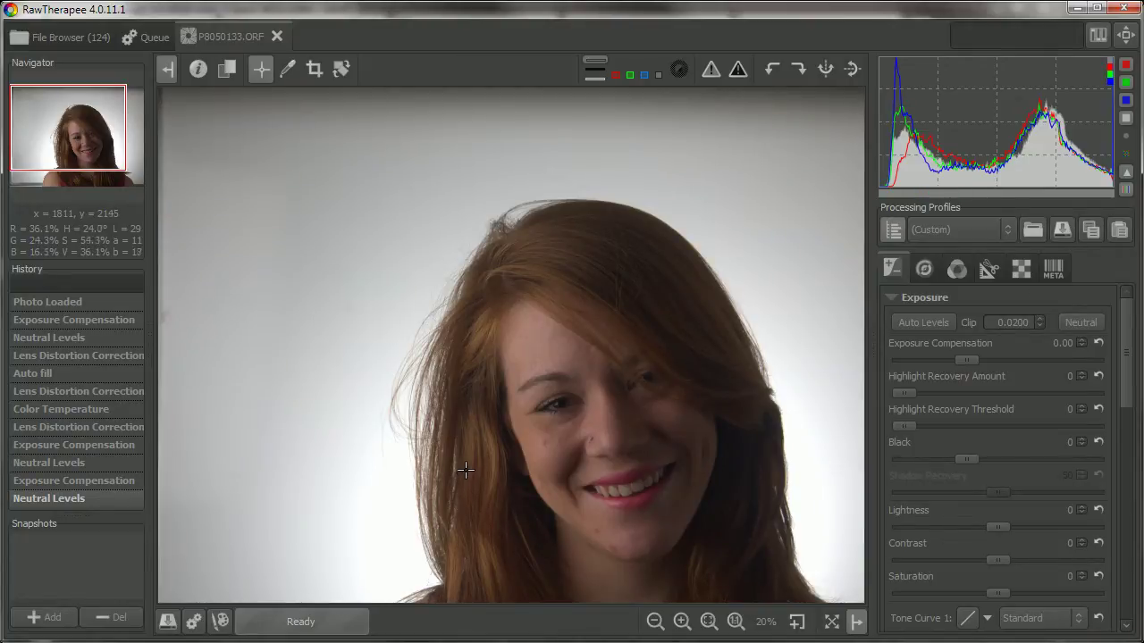
scroll(467, 461, "down", 1)
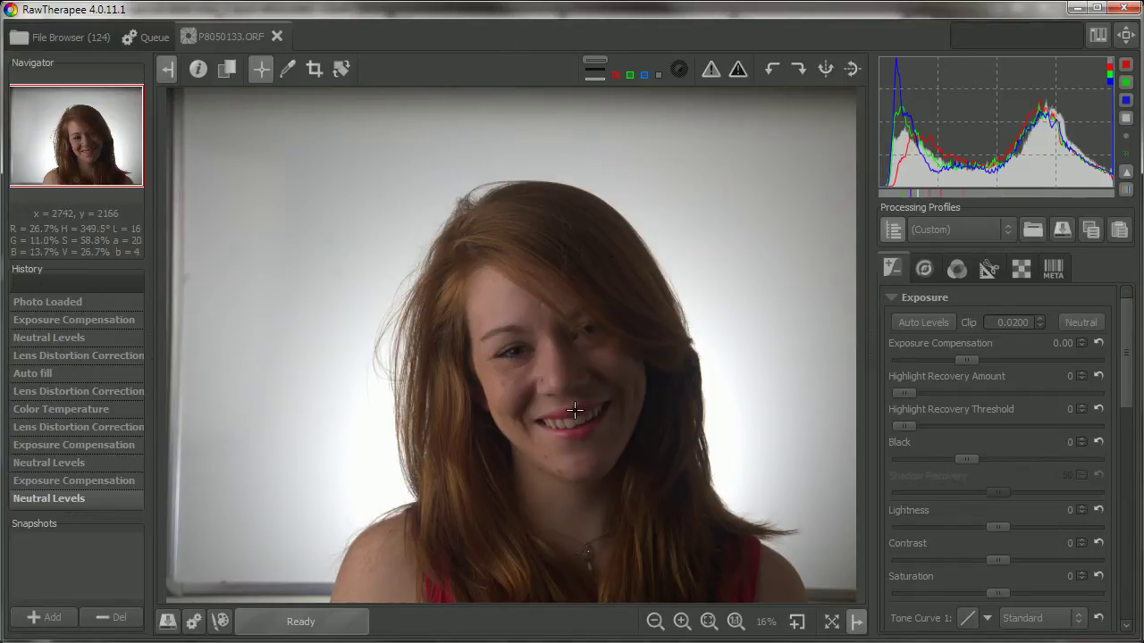
Switch to GIMP and examine the fine hair strands against the background in the imported portrait
key("alt+Tab")
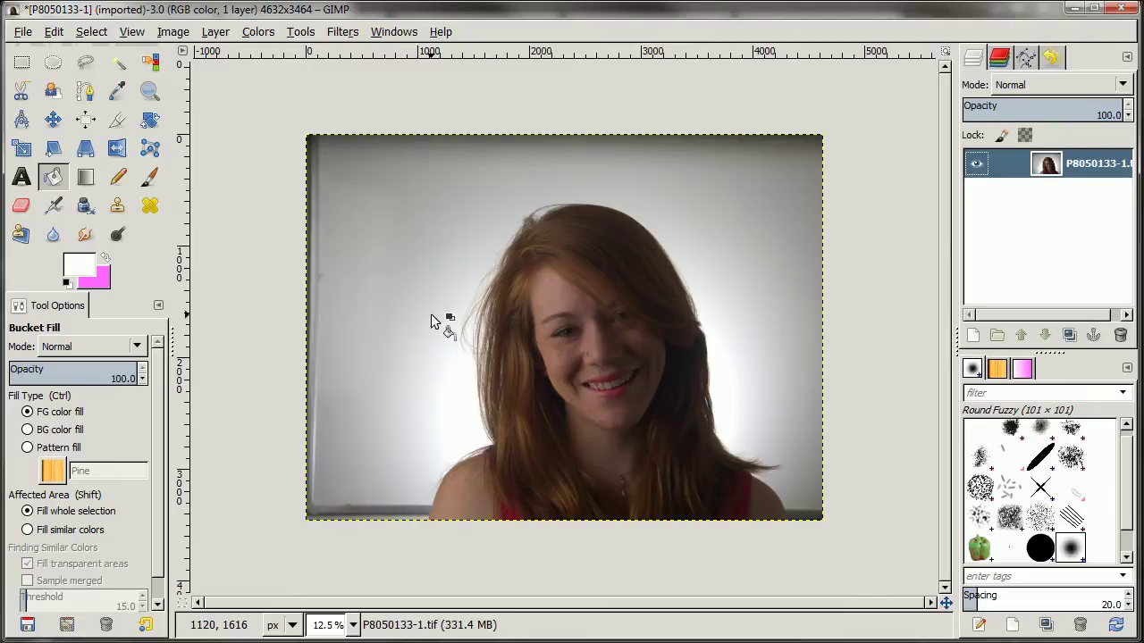
scroll(460, 332, "up", 8, "ctrl")
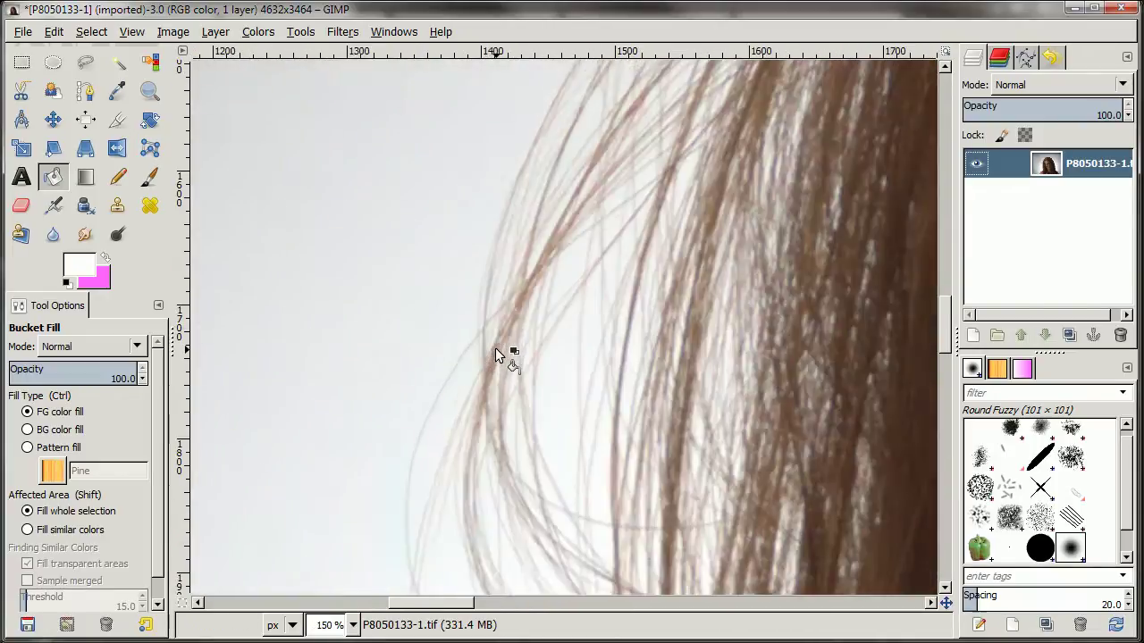
scroll(457, 352, "up", 2, "ctrl")
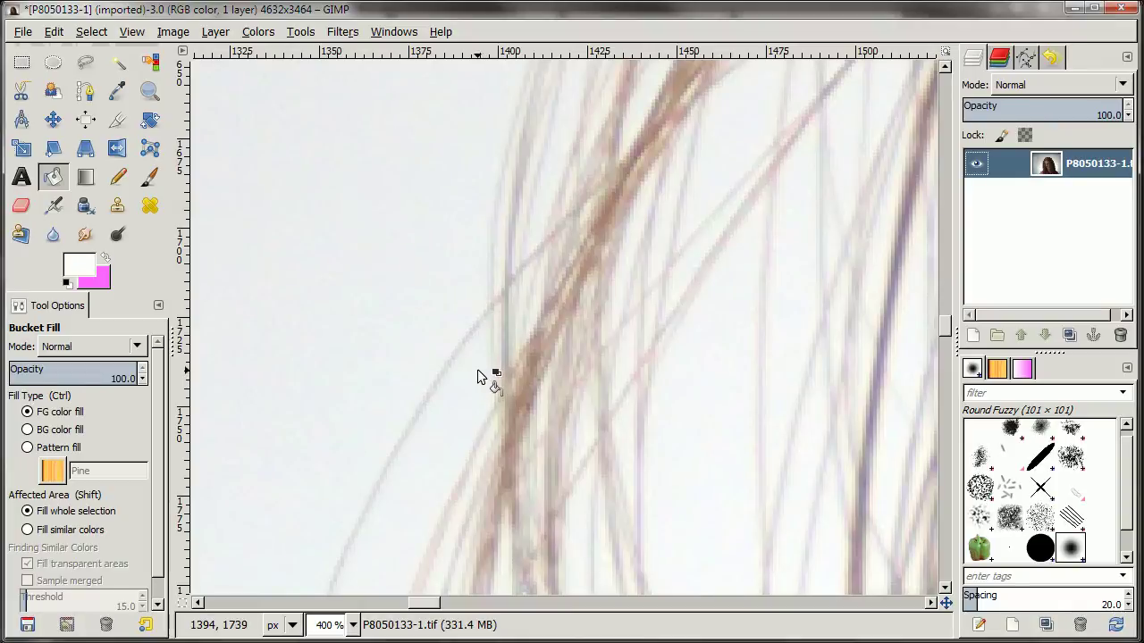
scroll(475, 369, "down", 1)
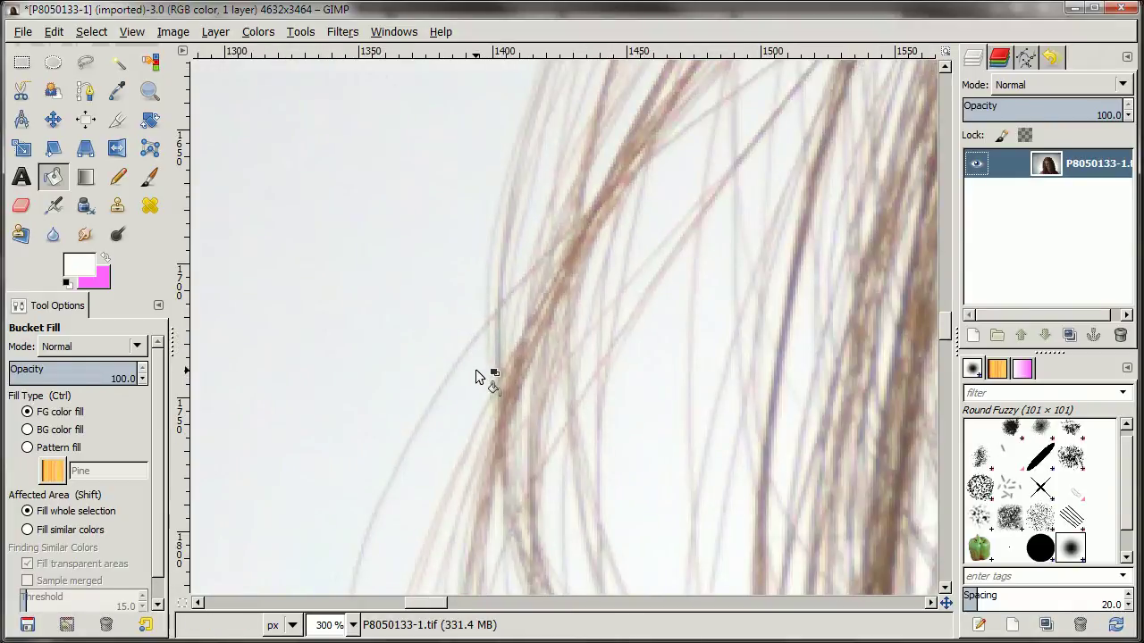
scroll(473, 376, "down", 1)
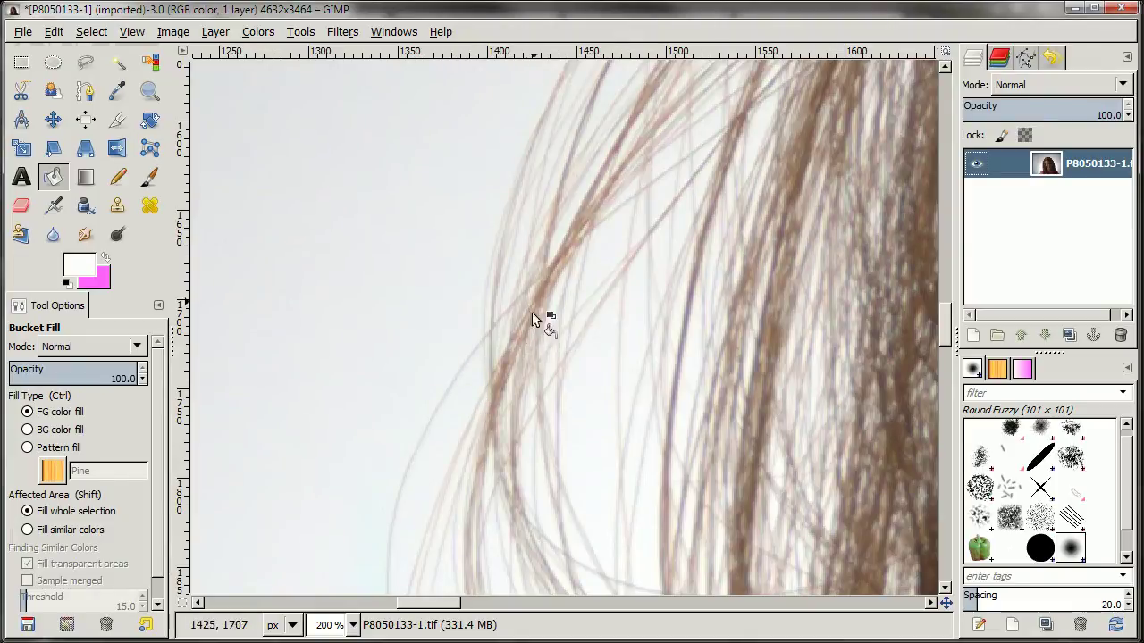
scroll(604, 271, "down", 4)
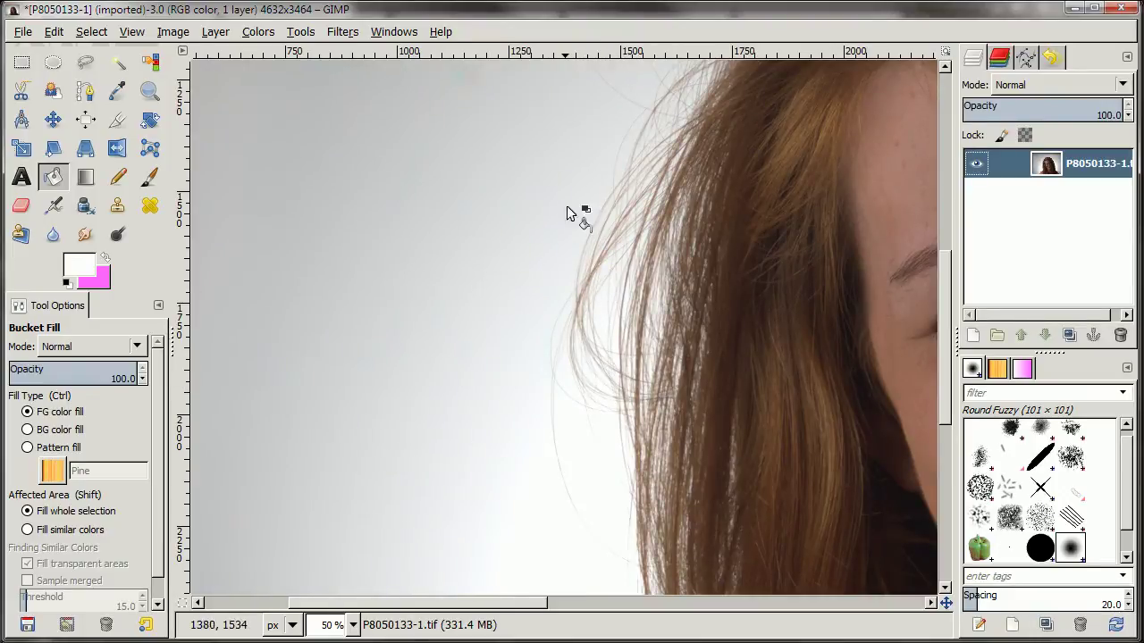
scroll(574, 251, "down", 2)
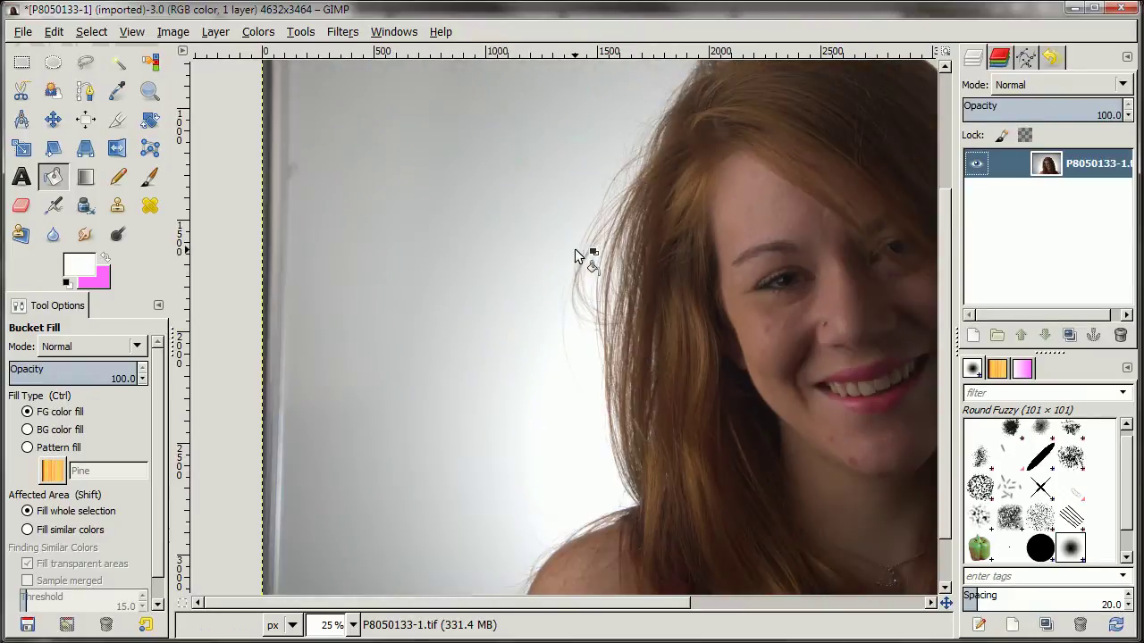
scroll(574, 251, "down", 2)
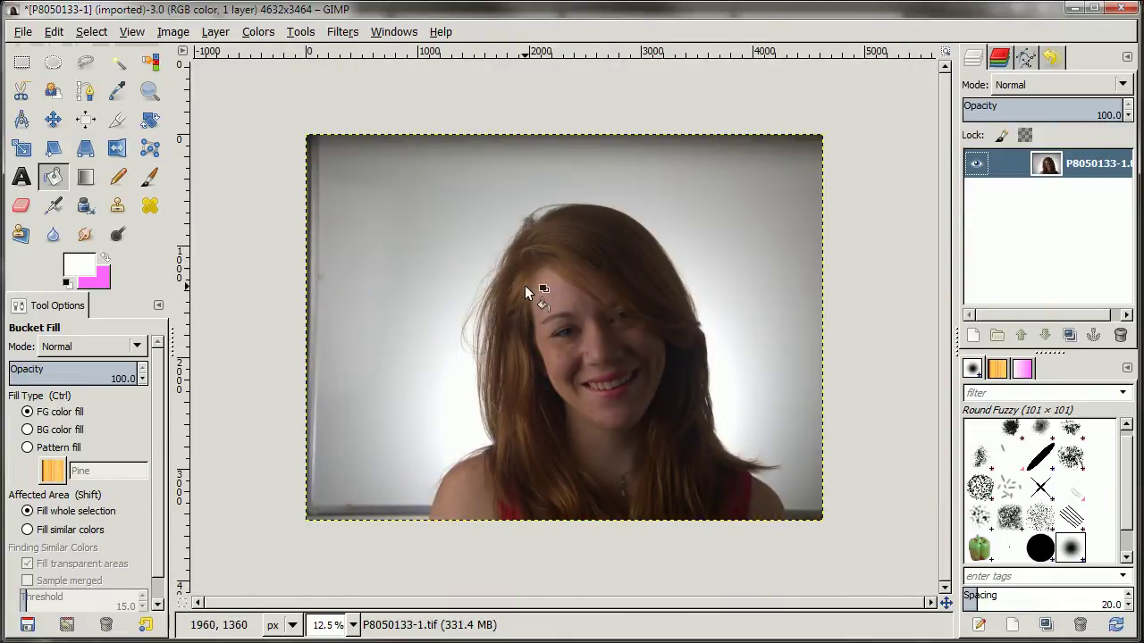
With Foreground Select, start a rough outline at the photo's bottom edge, around the left shoulder and up the lower hair with its stray strands
left_click(61, 96)
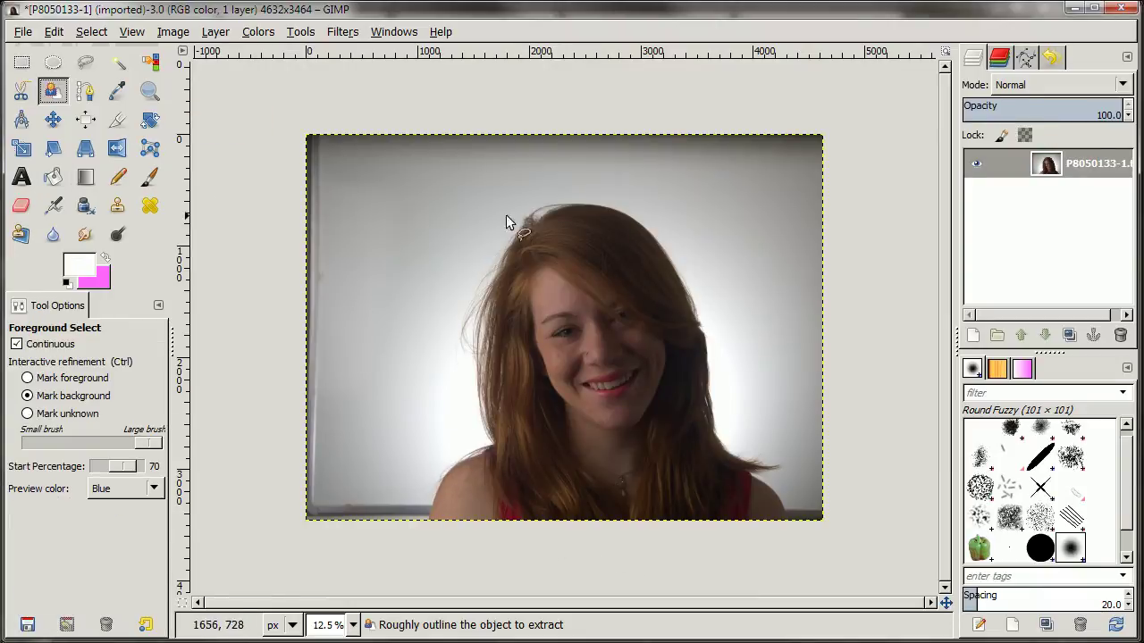
scroll(403, 544, "up", 4)
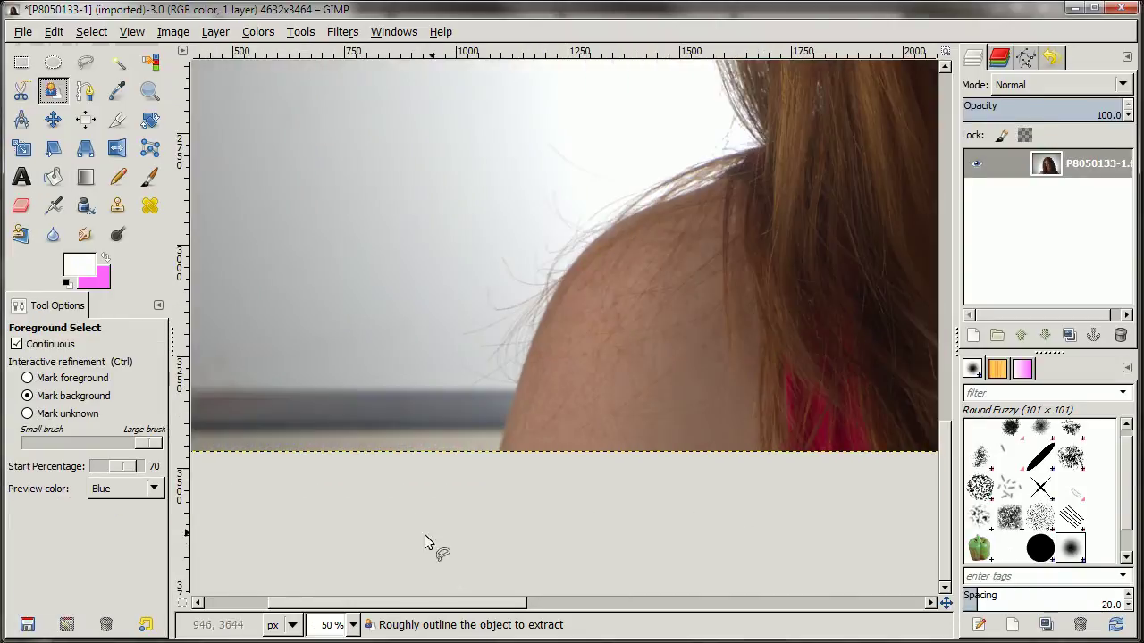
scroll(447, 510, "up", 1)
left_click(476, 437)
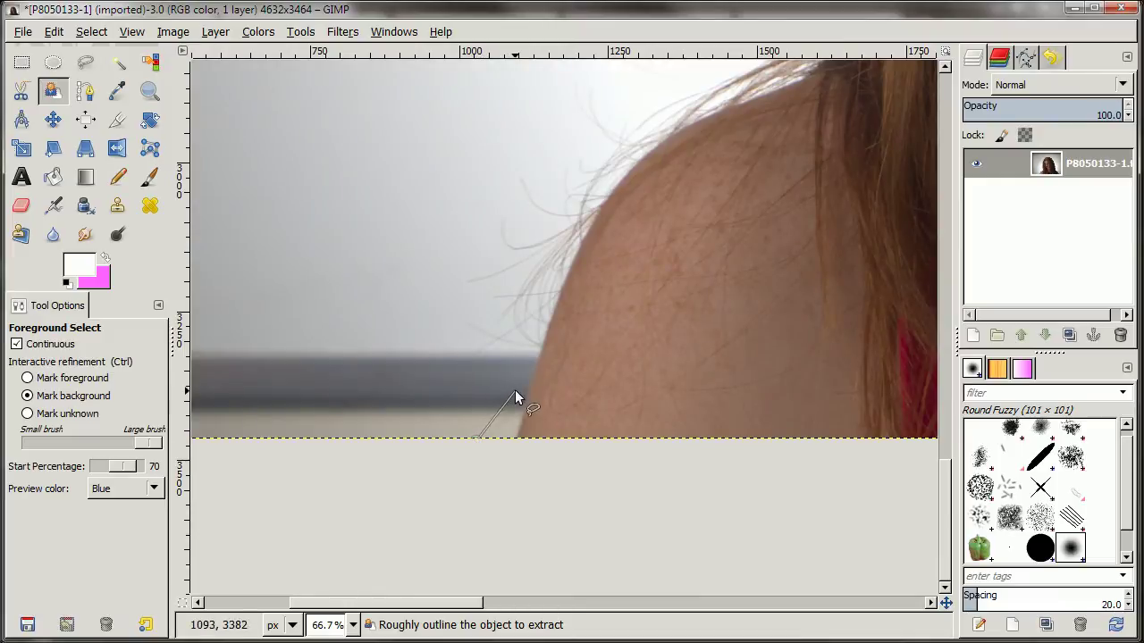
mouse_move(515, 392)
left_mouse_down()
mouse_move(524, 351)
mouse_move(461, 357)
mouse_move(481, 341)
mouse_move(461, 318)
mouse_move(483, 324)
mouse_move(495, 311)
mouse_move(462, 280)
mouse_move(502, 260)
mouse_move(489, 222)
mouse_move(501, 201)
mouse_move(512, 224)
mouse_move(529, 228)
mouse_move(507, 176)
mouse_move(532, 168)
mouse_move(553, 194)
mouse_move(553, 164)
mouse_move(594, 141)
mouse_move(563, 71)
mouse_move(506, 366)
mouse_move(514, 356)
mouse_move(533, 368)
mouse_move(557, 409)
mouse_move(610, 383)
mouse_move(537, 346)
mouse_move(555, 360)
mouse_move(529, 306)
mouse_move(577, 342)
mouse_move(704, 337)
mouse_move(733, 296)
mouse_move(723, 241)
left_mouse_up()
key("space")
mouse_move(670, 414)
left_mouse_down()
mouse_move(662, 453)
mouse_move(641, 267)
mouse_move(581, 228)
mouse_move(556, 171)
left_mouse_up()
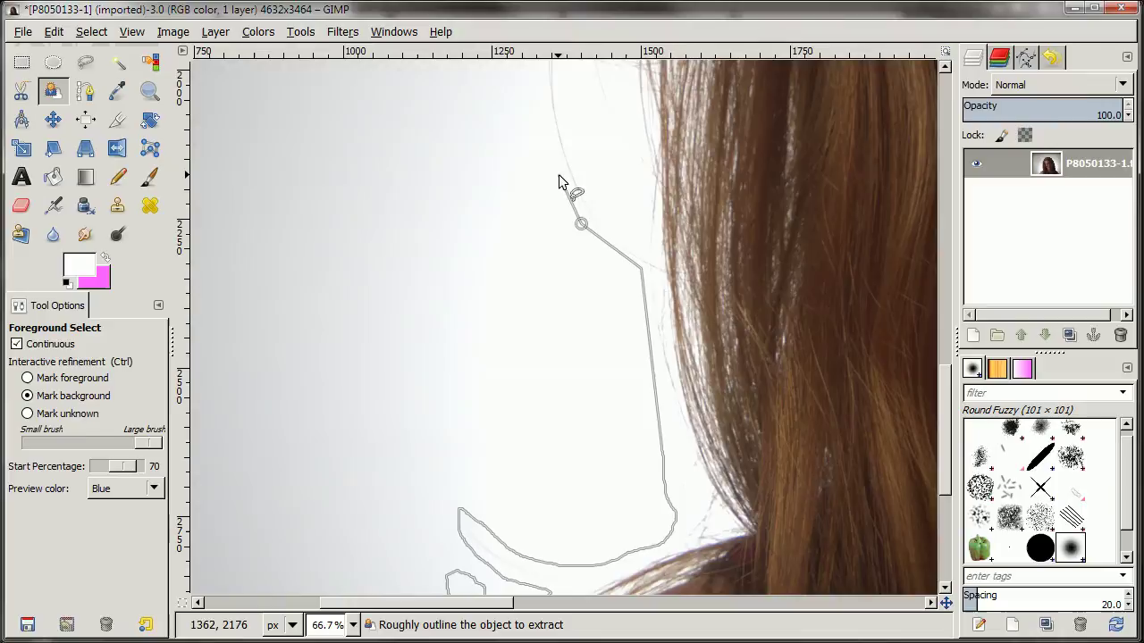
Continue the outline up the left side of the hair, enclosing the loose curved strands
left_click(539, 111)
key("space")
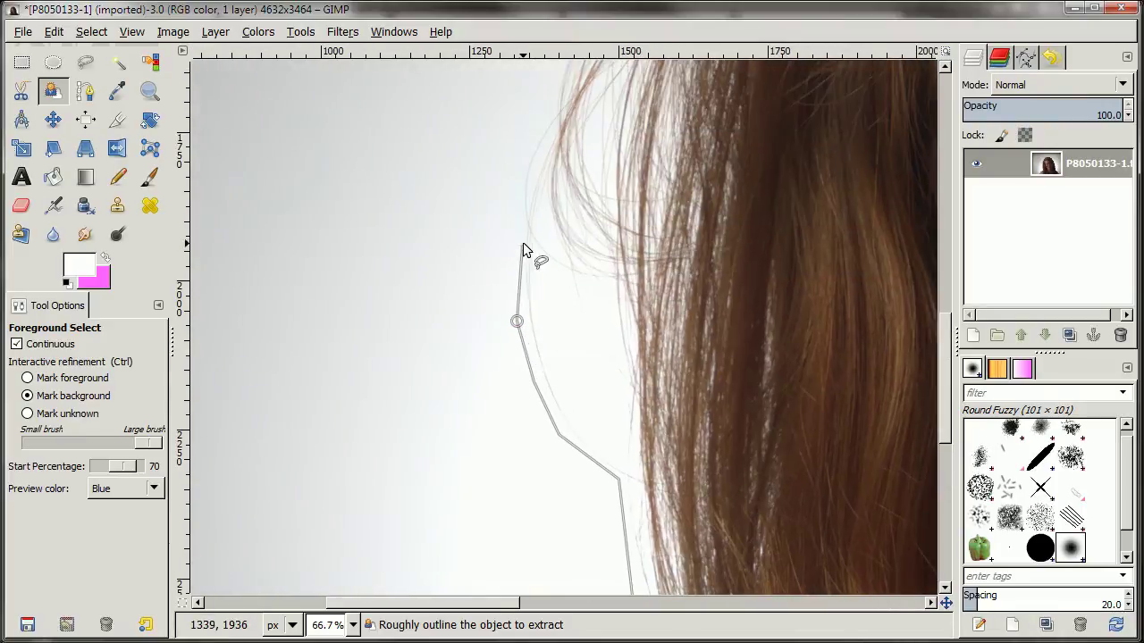
mouse_move(520, 227)
left_mouse_down()
mouse_move(512, 164)
mouse_move(547, 108)
left_mouse_up()
key("space")
mouse_move(522, 338)
left_mouse_down()
mouse_move(526, 274)
mouse_move(569, 224)
mouse_move(572, 176)
left_mouse_up()
left_click_drag(591, 138, 607, 121)
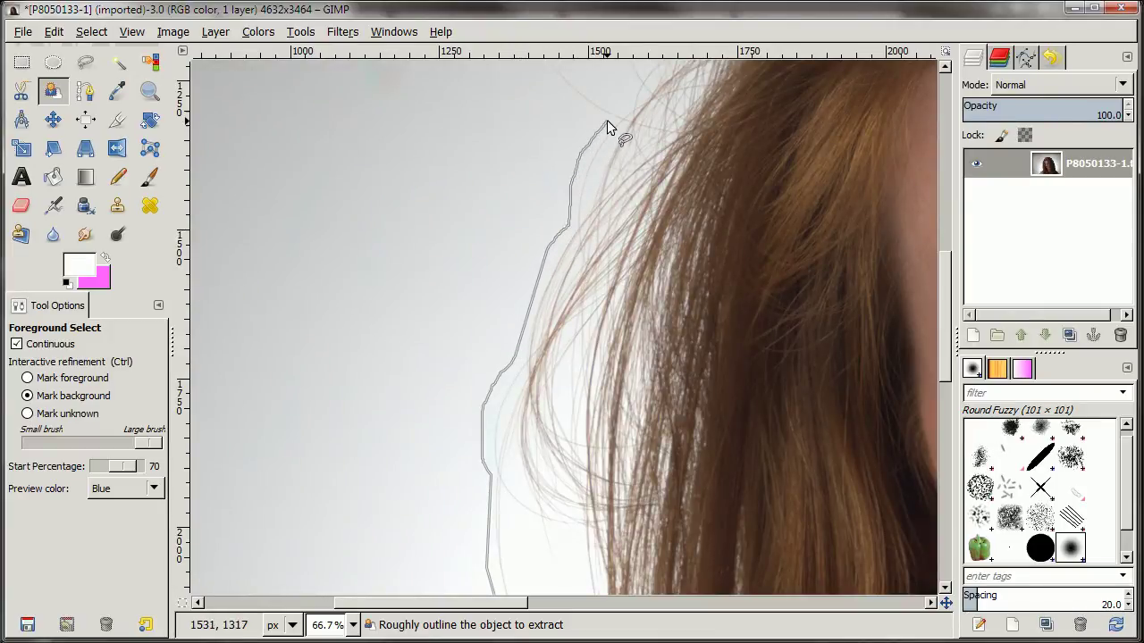
Trace the outline around the stray hairs on the upper left of the head, up to the tuft near the crown
key("space")
mouse_move(532, 320)
left_mouse_down()
mouse_move(514, 253)
mouse_move(611, 353)
mouse_move(620, 325)
mouse_move(604, 278)
mouse_move(614, 272)
mouse_move(637, 304)
mouse_move(636, 233)
mouse_move(642, 220)
mouse_move(644, 239)
mouse_move(649, 203)
mouse_move(634, 180)
mouse_move(676, 168)
left_mouse_up()
left_click_drag(660, 210, 568, 316)
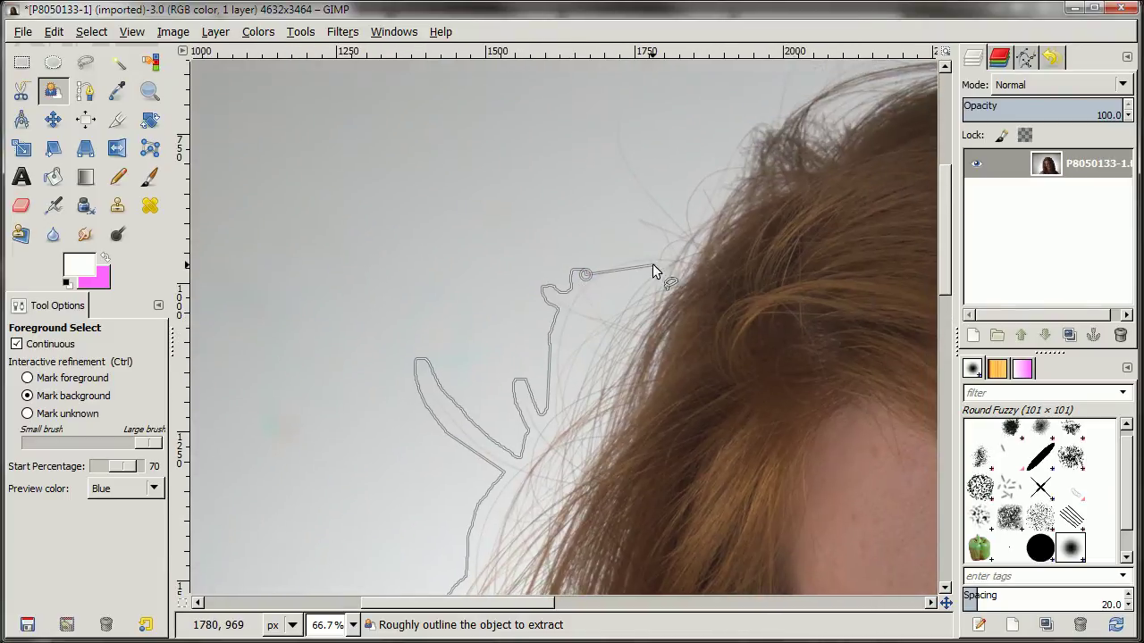
mouse_move(649, 252)
left_mouse_down()
mouse_move(658, 248)
mouse_move(637, 226)
mouse_move(640, 210)
mouse_move(614, 166)
mouse_move(626, 95)
mouse_move(638, 161)
mouse_move(679, 209)
mouse_move(689, 177)
mouse_move(720, 157)
mouse_move(588, 340)
mouse_move(637, 287)
mouse_move(672, 222)
mouse_move(663, 277)
left_mouse_up()
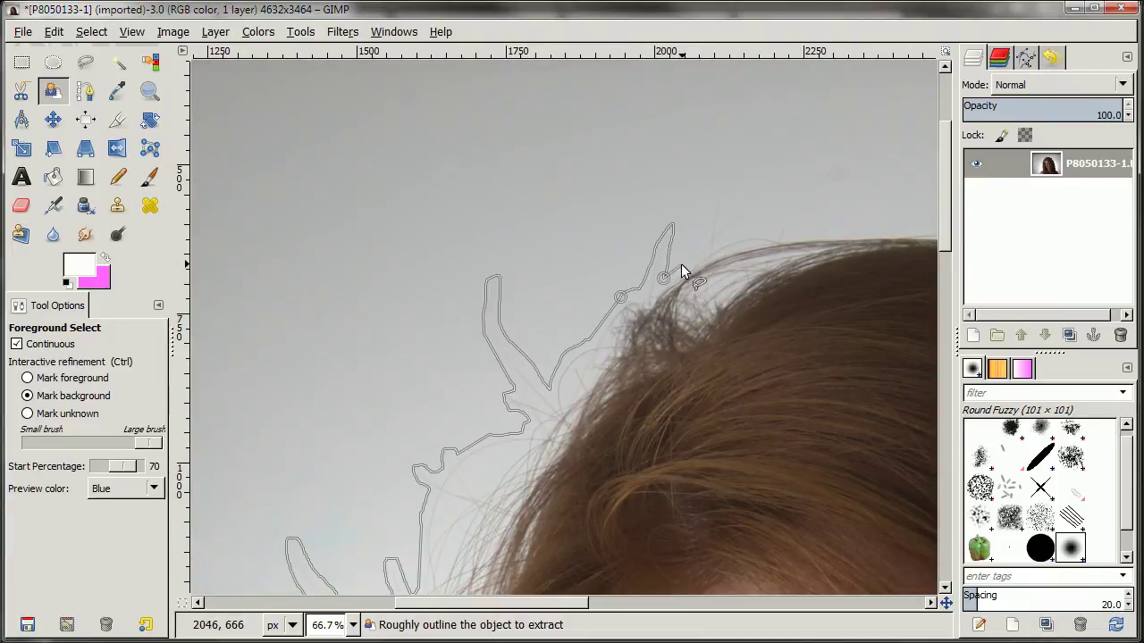
Extend the outline around the crown tuft's flyaway hairs and across the top of the head
left_click(686, 260)
left_click(704, 236)
mouse_move(712, 182)
left_mouse_down()
mouse_move(723, 217)
mouse_move(767, 202)
mouse_move(772, 214)
mouse_move(725, 240)
mouse_move(789, 218)
mouse_move(789, 233)
mouse_move(866, 223)
mouse_move(562, 240)
mouse_move(668, 238)
mouse_move(605, 231)
mouse_move(563, 244)
mouse_move(635, 237)
mouse_move(787, 260)
left_mouse_up()
scroll(787, 259, "right", 5)
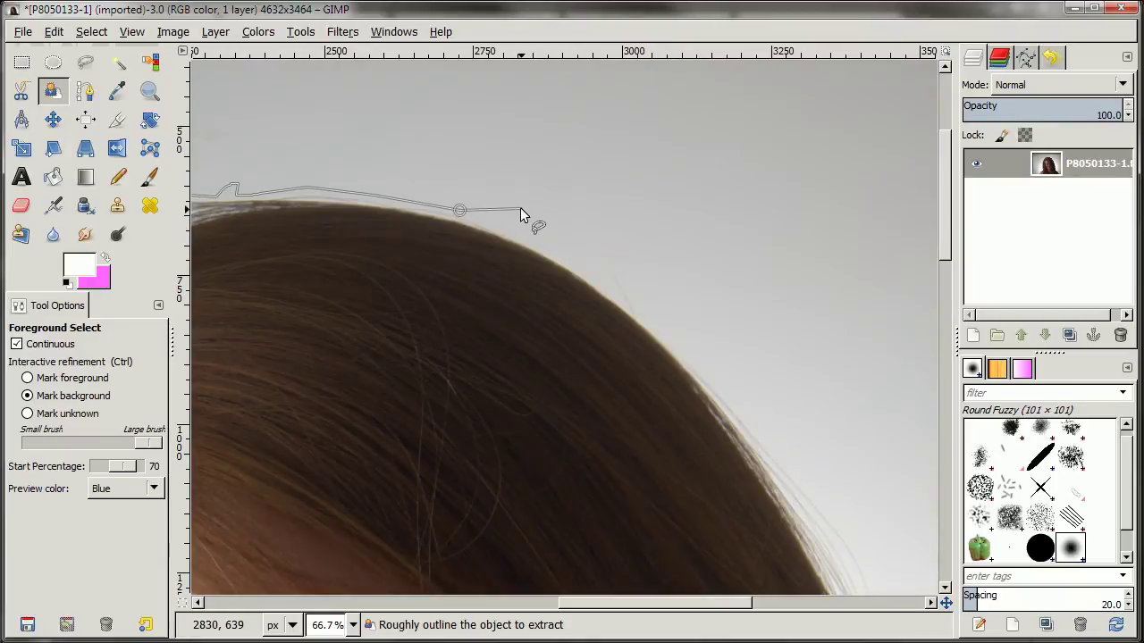
scroll(520, 207, "up", 1)
scroll(599, 246, "down", 1)
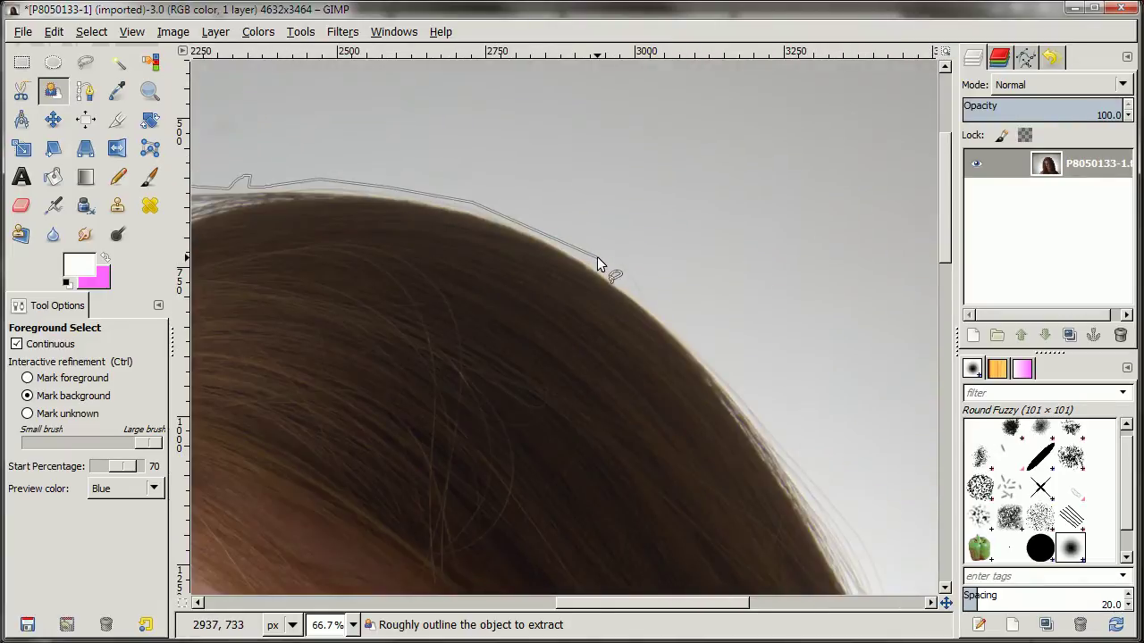
Carry the outline down the upper right curve of the head, just outside the hair
left_click_drag(677, 321, 764, 411)
left_click(833, 498)
left_click_drag(849, 511, 661, 298)
left_click(689, 335)
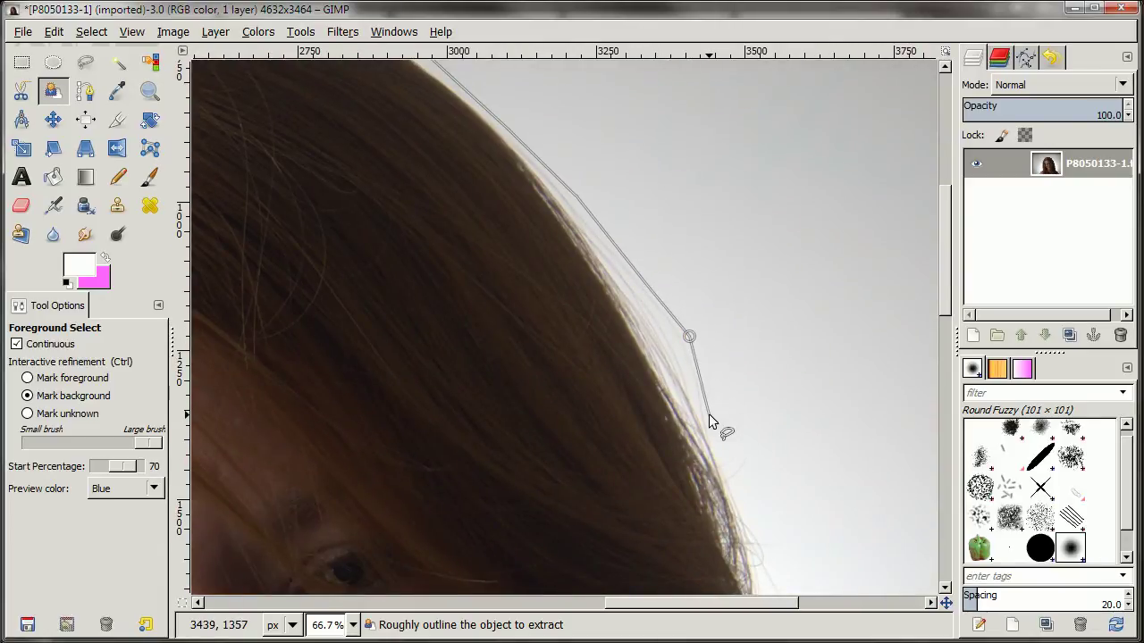
left_click(709, 423)
scroll(734, 455, "up", 1)
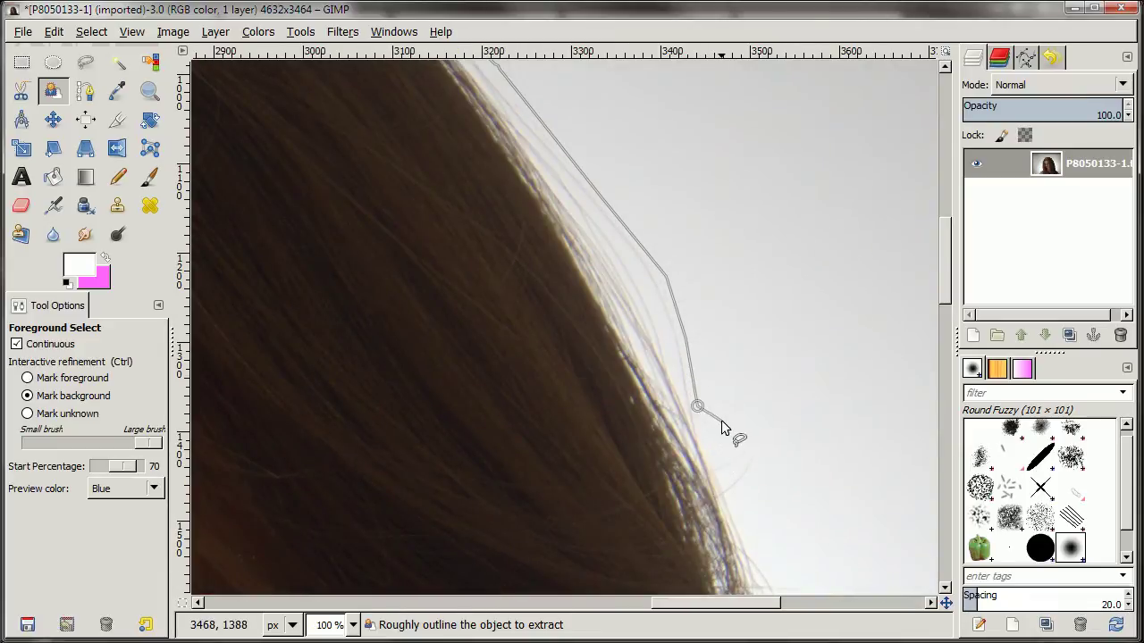
Outline the protruding strands on the right side of the hair, including the long diagonal stray strand near the bulge
mouse_move(730, 433)
left_mouse_down()
mouse_move(709, 452)
mouse_move(753, 450)
mouse_move(765, 464)
mouse_move(735, 502)
mouse_move(767, 553)
mouse_move(681, 343)
mouse_move(711, 344)
mouse_move(677, 374)
mouse_move(714, 454)
mouse_move(713, 484)
mouse_move(745, 506)
mouse_move(693, 496)
mouse_move(728, 536)
left_mouse_up()
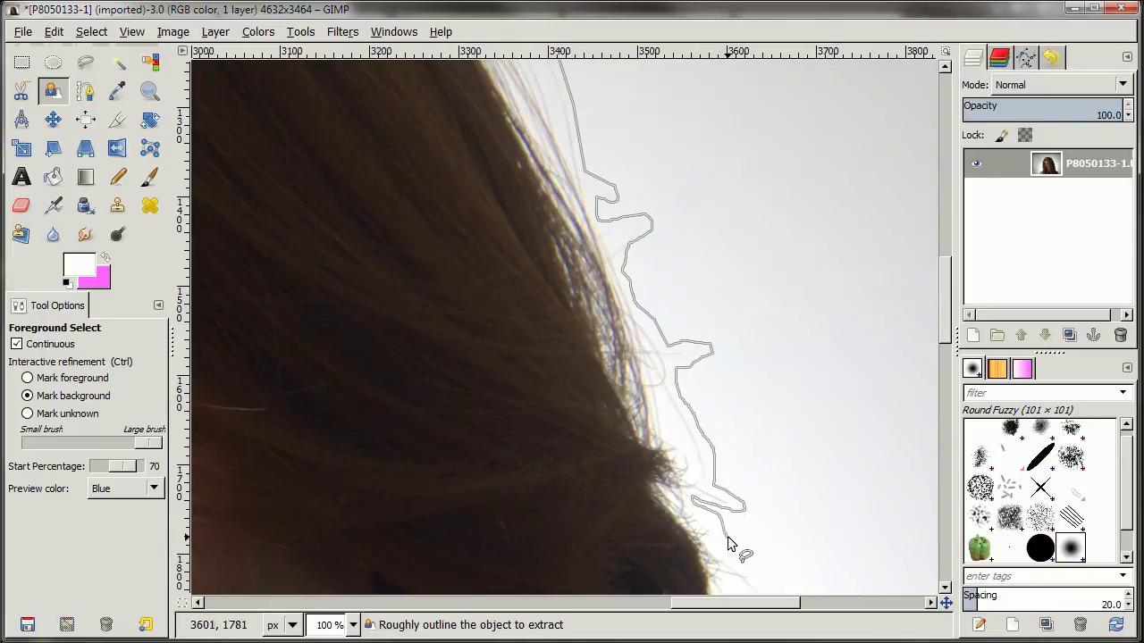
key("space")
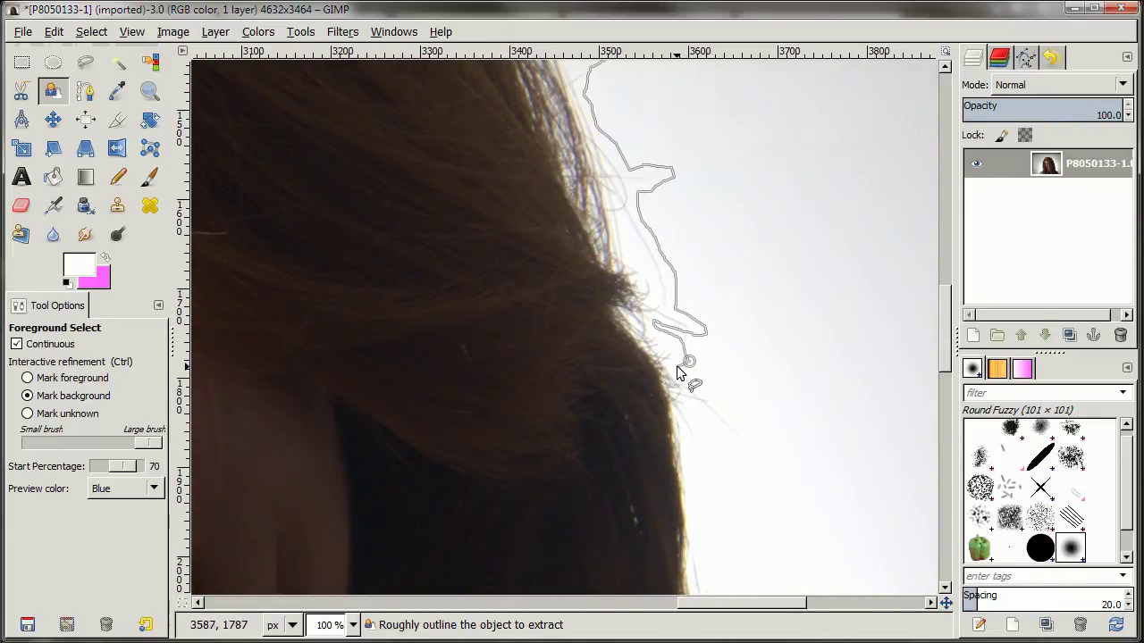
left_click(717, 400)
left_click(771, 460)
left_click(759, 465)
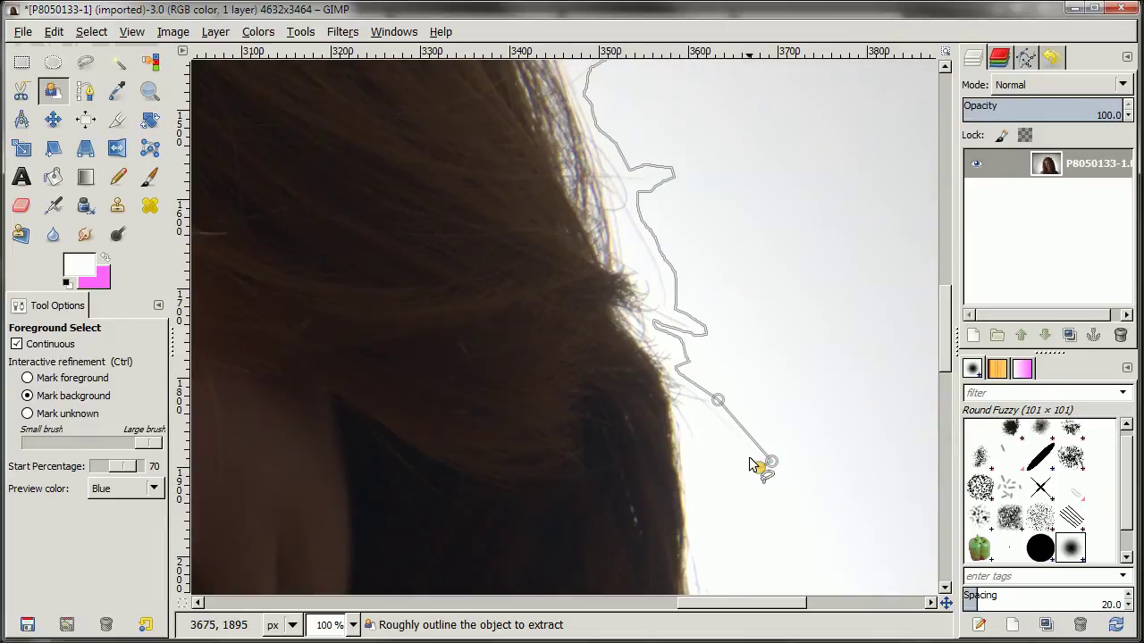
left_click(686, 407)
Continue the outline down the right side of the hair, looping around the two long stray strands beside it
mouse_move(695, 445)
left_mouse_down()
mouse_move(702, 481)
mouse_move(653, 293)
left_mouse_up()
left_click(641, 321)
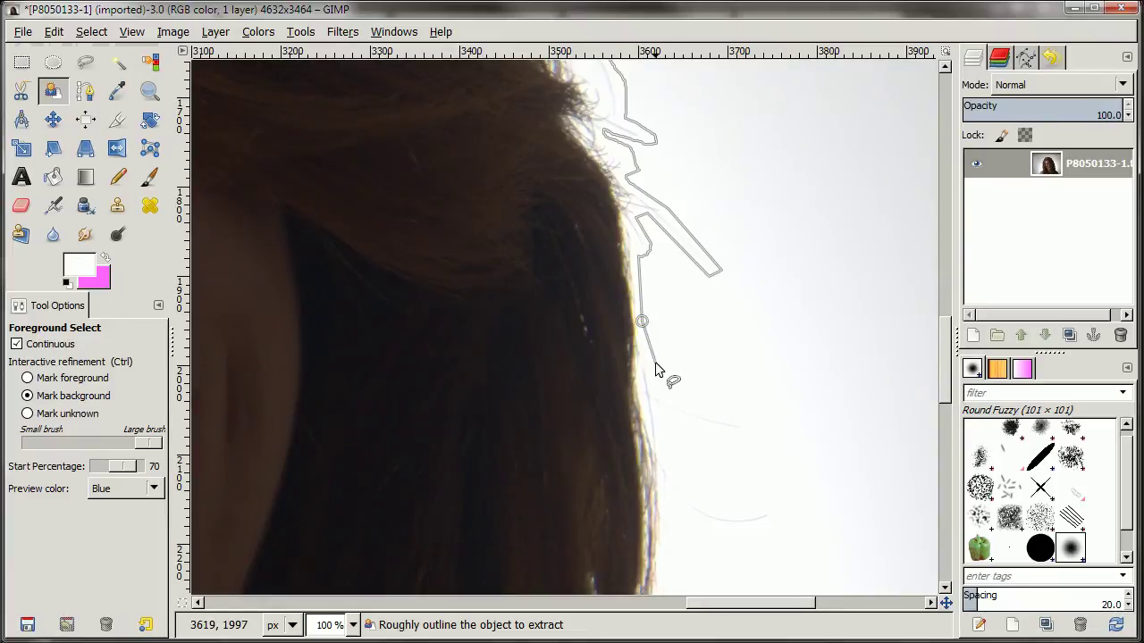
left_click(654, 373)
left_click(659, 387)
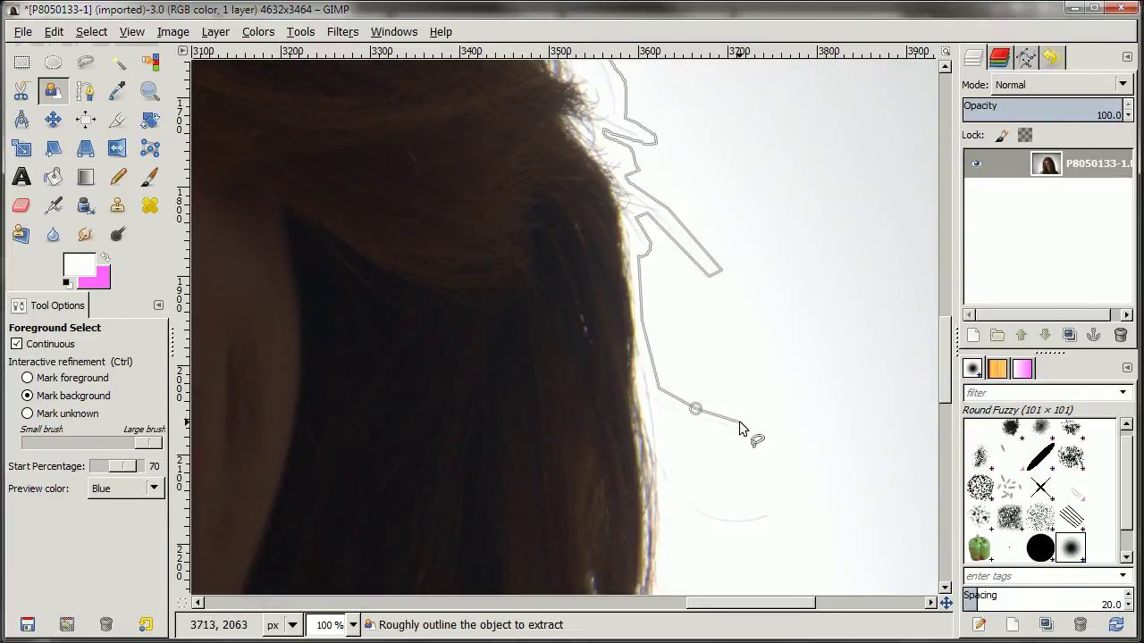
left_click(747, 430)
left_click(663, 417)
mouse_move(670, 444)
left_mouse_down()
mouse_move(706, 502)
mouse_move(763, 505)
mouse_move(717, 529)
mouse_move(677, 510)
mouse_move(651, 274)
left_mouse_up()
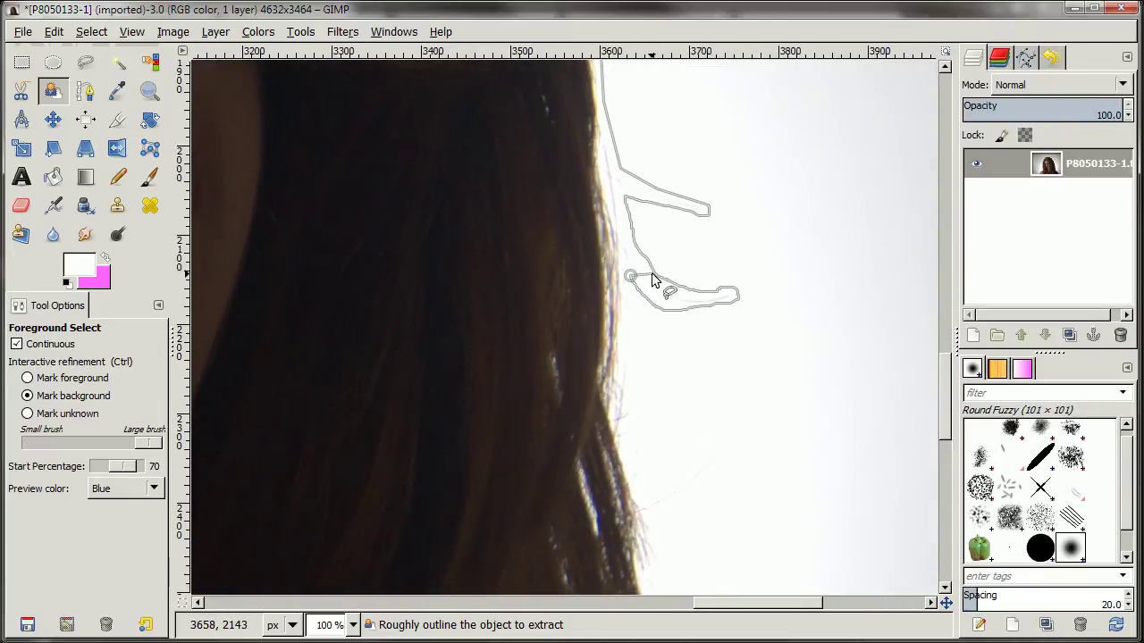
Outline the lower right hair with its flyaway strands and go around the tip of the lock flaring out above the shoulder
mouse_move(647, 391)
left_mouse_down()
mouse_move(649, 496)
mouse_move(731, 437)
mouse_move(736, 445)
mouse_move(658, 514)
mouse_move(682, 528)
mouse_move(678, 237)
mouse_move(650, 295)
mouse_move(648, 263)
mouse_move(645, 356)
mouse_move(699, 453)
mouse_move(722, 470)
mouse_move(638, 279)
mouse_move(601, 273)
left_mouse_up()
mouse_move(641, 308)
left_mouse_down()
mouse_move(750, 338)
mouse_move(767, 378)
mouse_move(784, 383)
mouse_move(822, 365)
mouse_move(828, 394)
mouse_move(847, 380)
mouse_move(485, 311)
left_mouse_up()
mouse_move(581, 241)
left_mouse_down()
mouse_move(591, 267)
mouse_move(458, 368)
mouse_move(465, 383)
mouse_move(483, 389)
mouse_move(564, 324)
mouse_move(587, 325)
mouse_move(642, 366)
left_mouse_up()
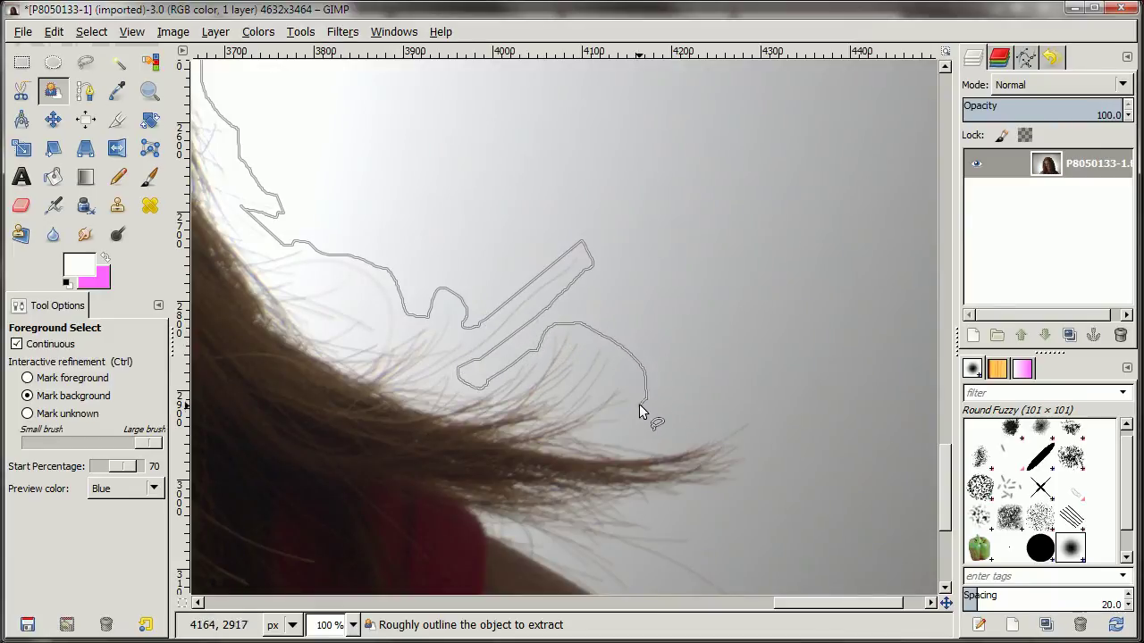
mouse_move(639, 411)
left_mouse_down()
mouse_move(592, 429)
mouse_move(662, 447)
mouse_move(699, 438)
left_mouse_up()
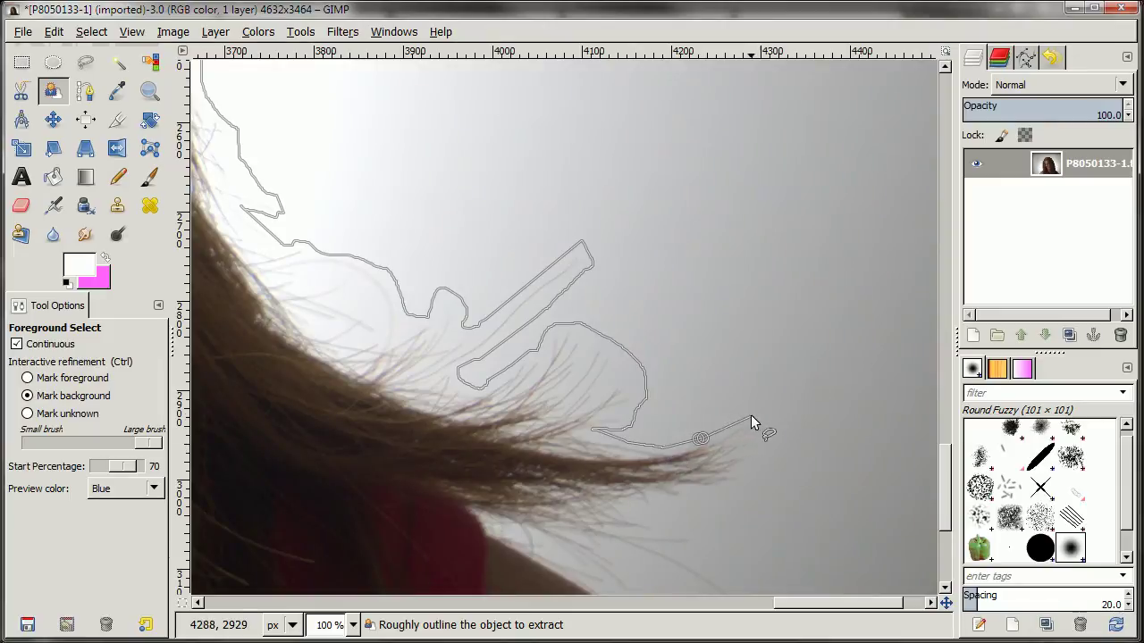
left_click(749, 445)
mouse_move(756, 471)
left_mouse_down()
mouse_move(713, 492)
mouse_move(695, 466)
mouse_move(657, 247)
mouse_move(672, 302)
mouse_move(654, 277)
mouse_move(608, 282)
left_mouse_up()
left_click(592, 282)
left_click(595, 292)
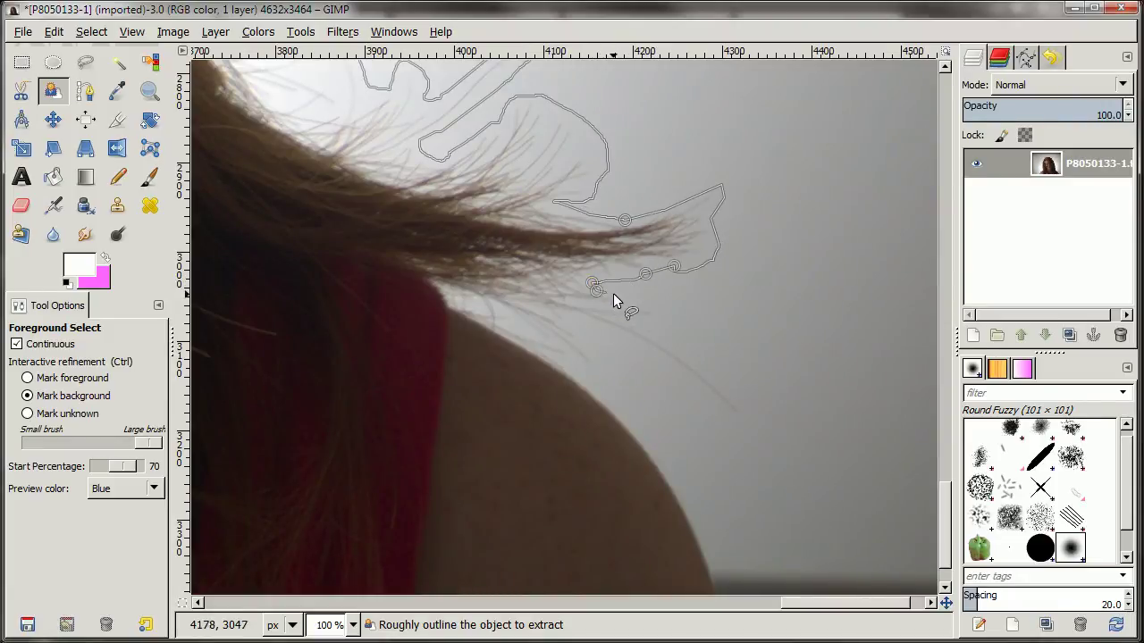
Loop the outline around the short strands and the long thin stray hair hanging below the flared lock
left_click(622, 298)
left_click(663, 309)
left_click(650, 322)
left_click(627, 318)
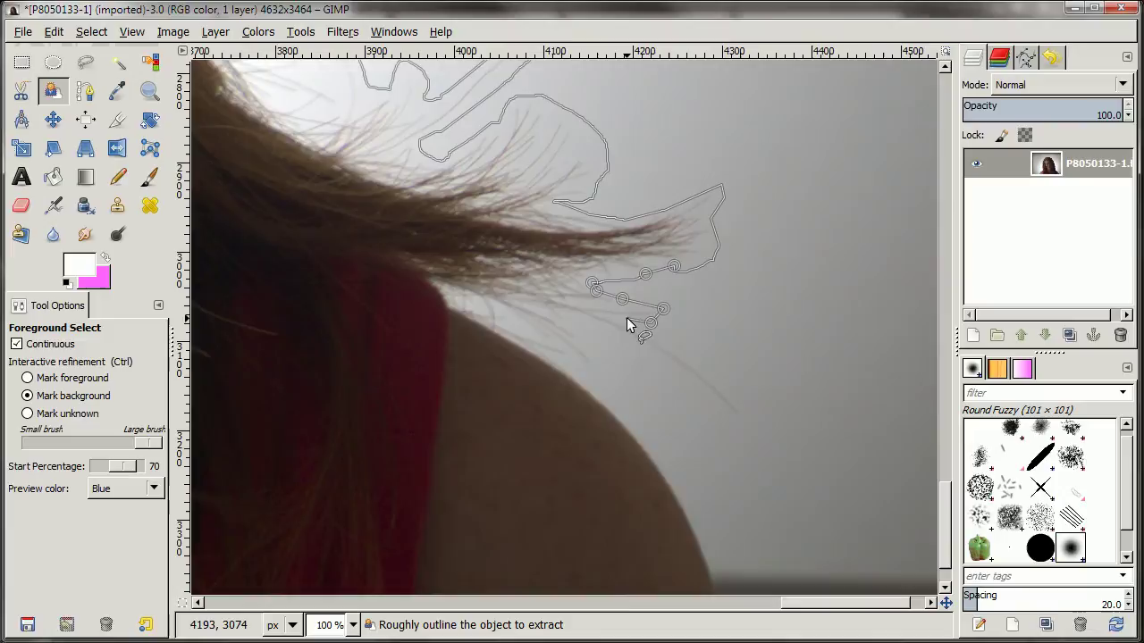
left_click(675, 344)
left_click(732, 391)
left_click(761, 425)
left_click(740, 431)
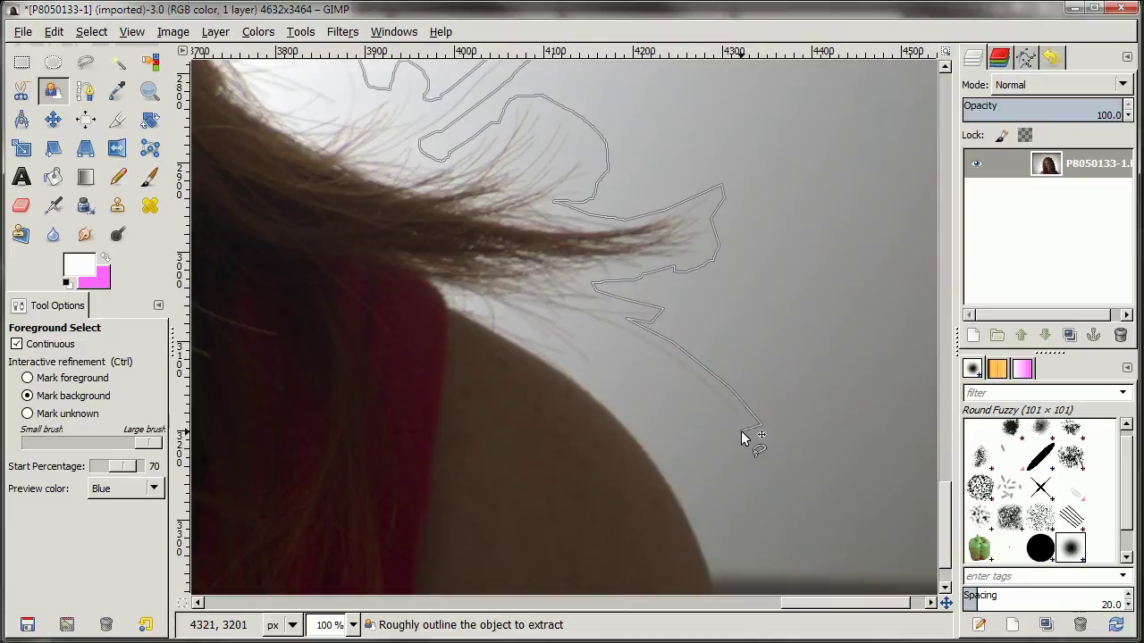
left_click(685, 381)
left_click(618, 331)
Trace the right shoulder down past the photo's bottom edge and close the outline at its starting point
mouse_move(582, 319)
left_mouse_down()
mouse_move(600, 364)
mouse_move(581, 371)
mouse_move(677, 459)
left_mouse_up()
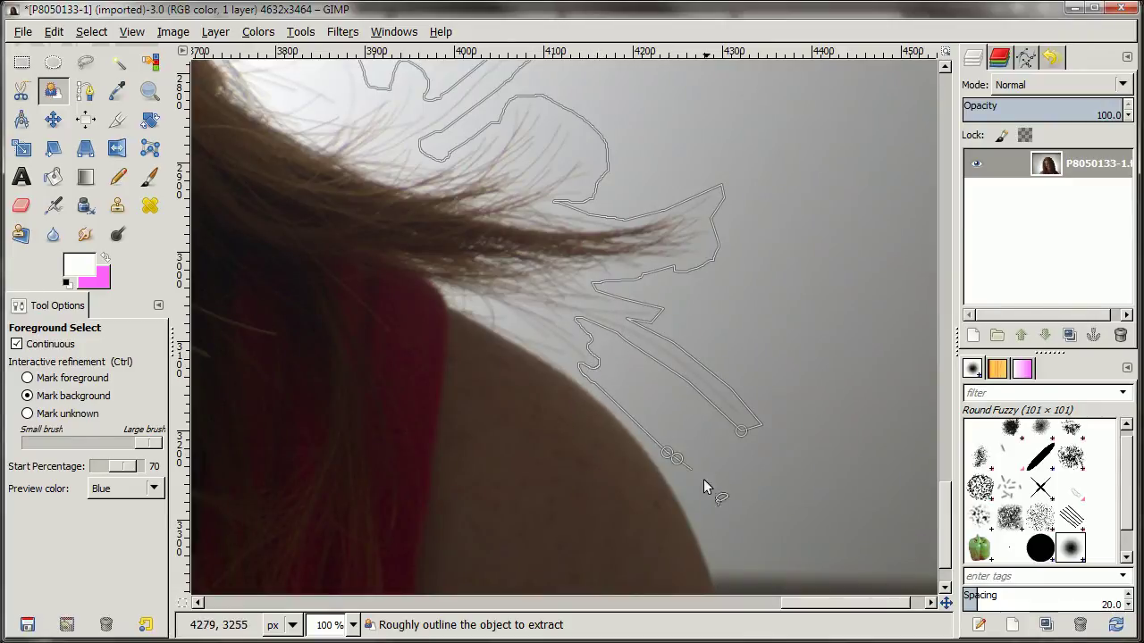
left_click(713, 544)
left_click_drag(714, 546, 668, 293)
left_click(696, 434)
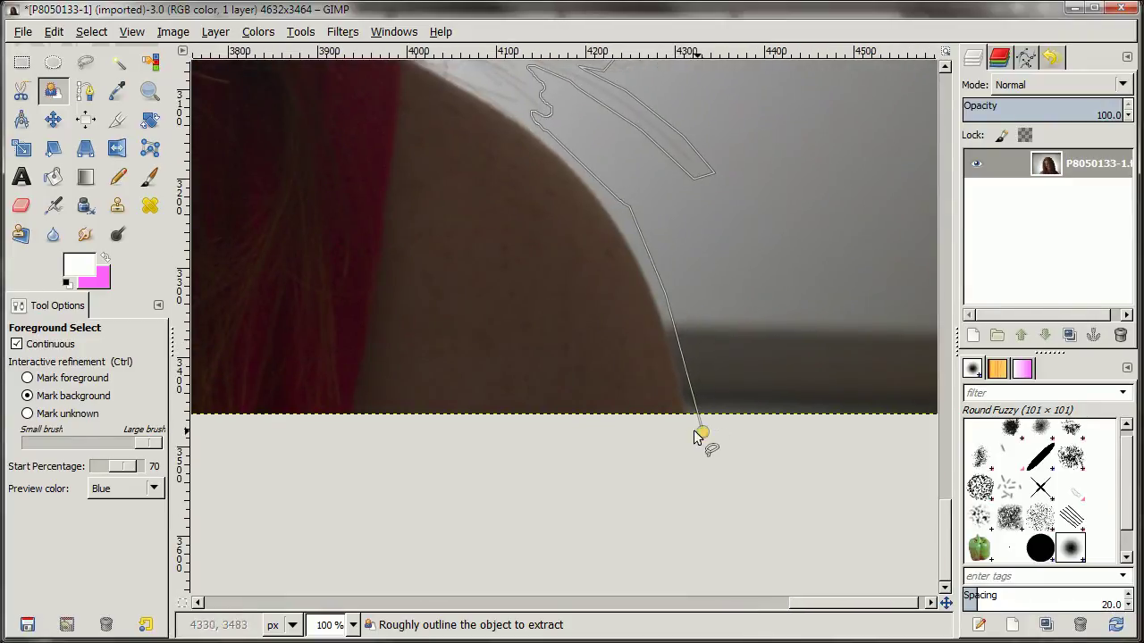
scroll(694, 434, "down", 2)
scroll(500, 505, "left", 5)
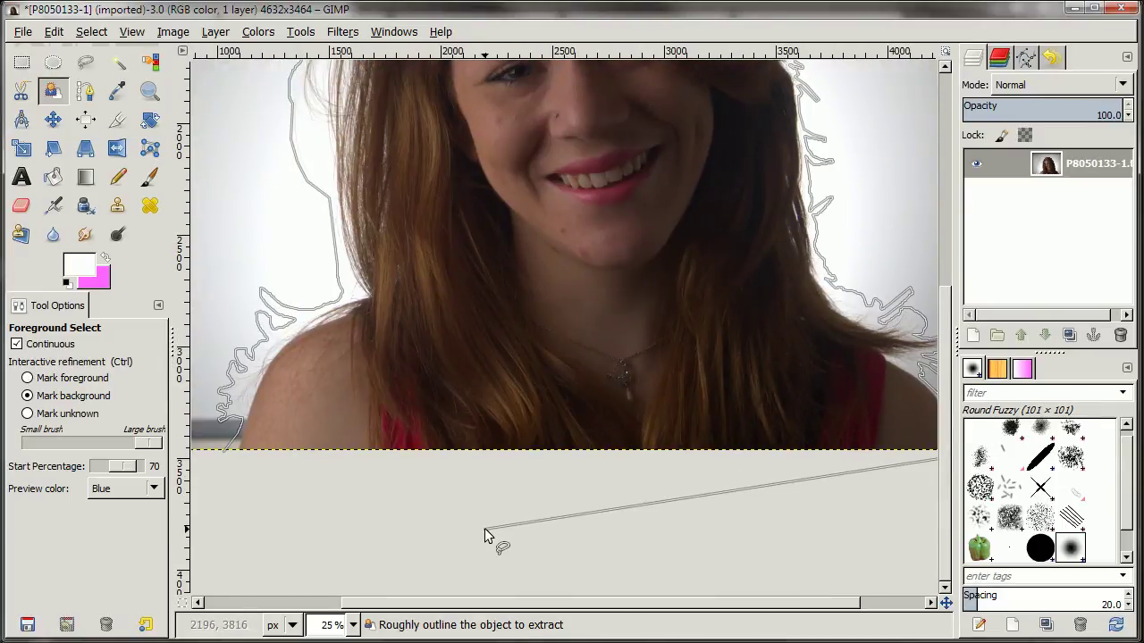
scroll(428, 519, "left", 2)
scroll(357, 514, "left", 2)
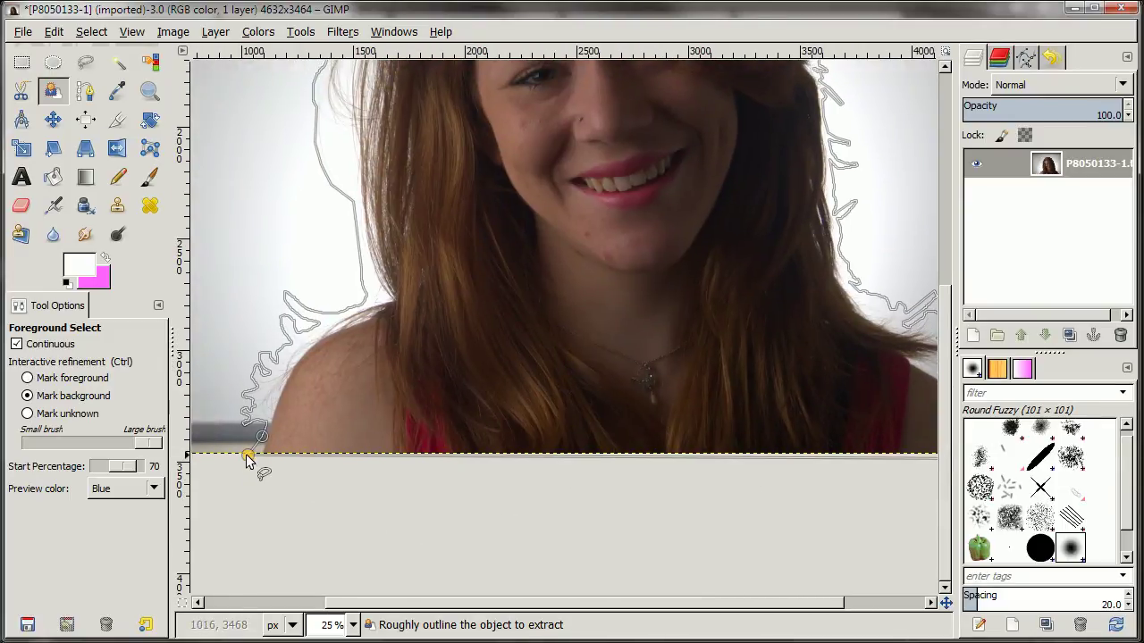
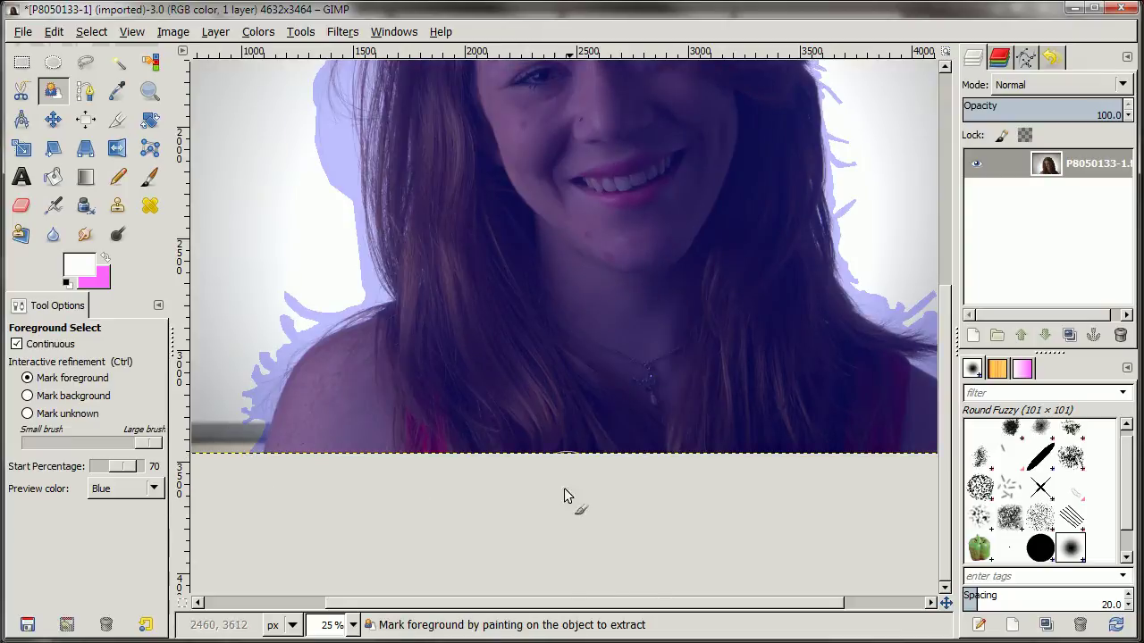
Mark the foreground with a large-brush stroke across the woman's shoulders, hair and face, covering all her colour tones
left_click_drag(550, 365, 525, 471)
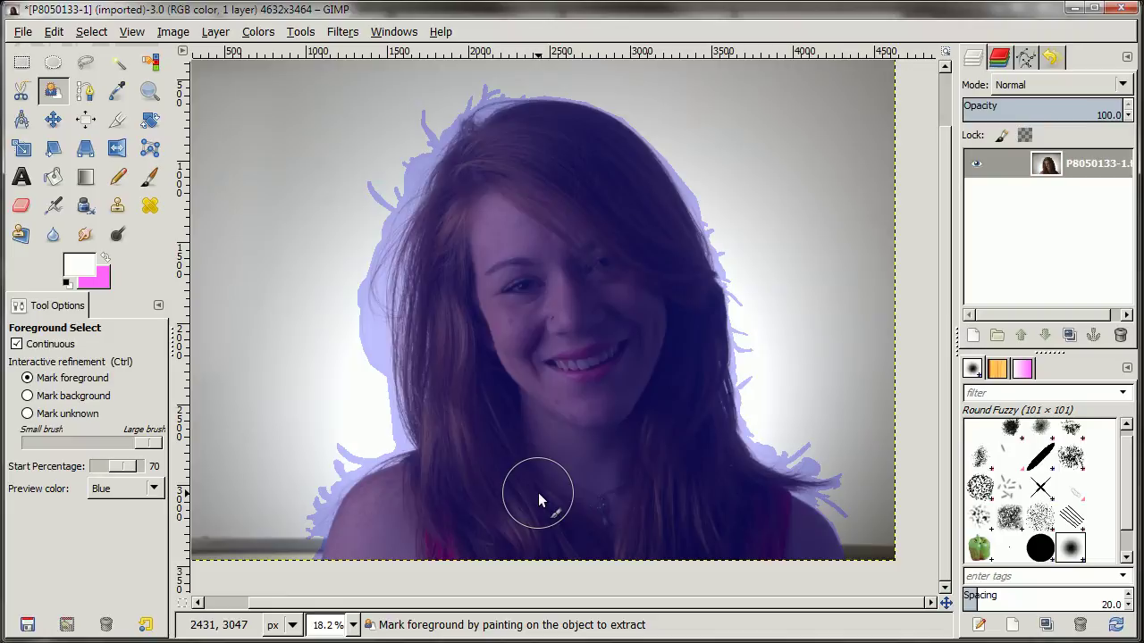
left_click_drag(542, 502, 525, 482)
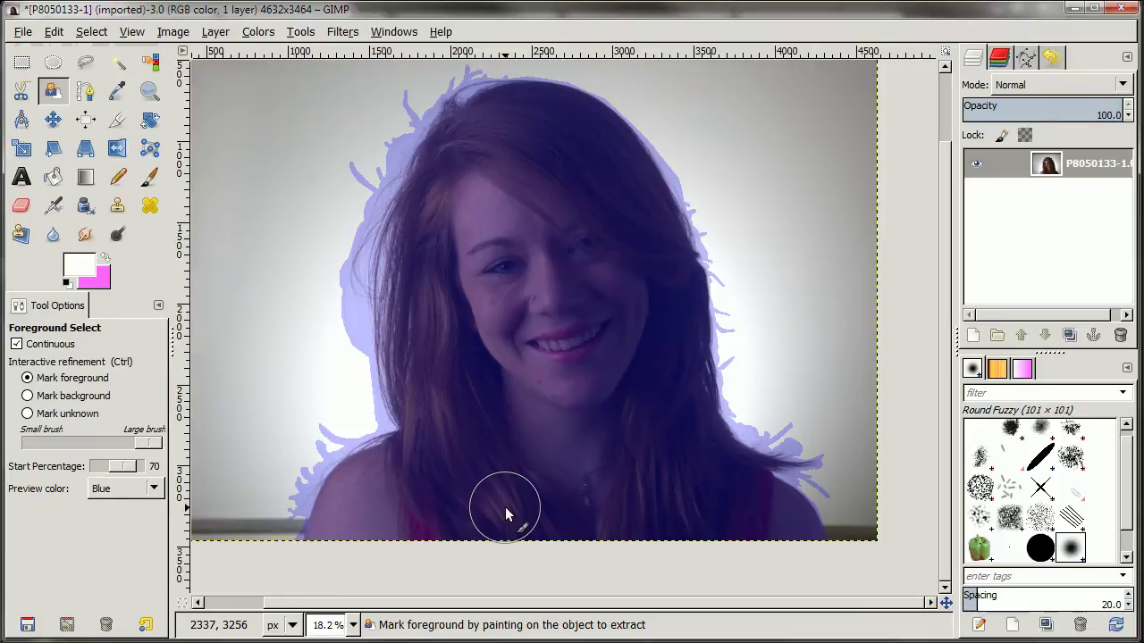
left_click_drag(475, 311, 502, 344)
mouse_move(147, 444)
left_mouse_down()
mouse_move(93, 447)
mouse_move(163, 449)
left_mouse_up()
left_click_drag(495, 556, 479, 513)
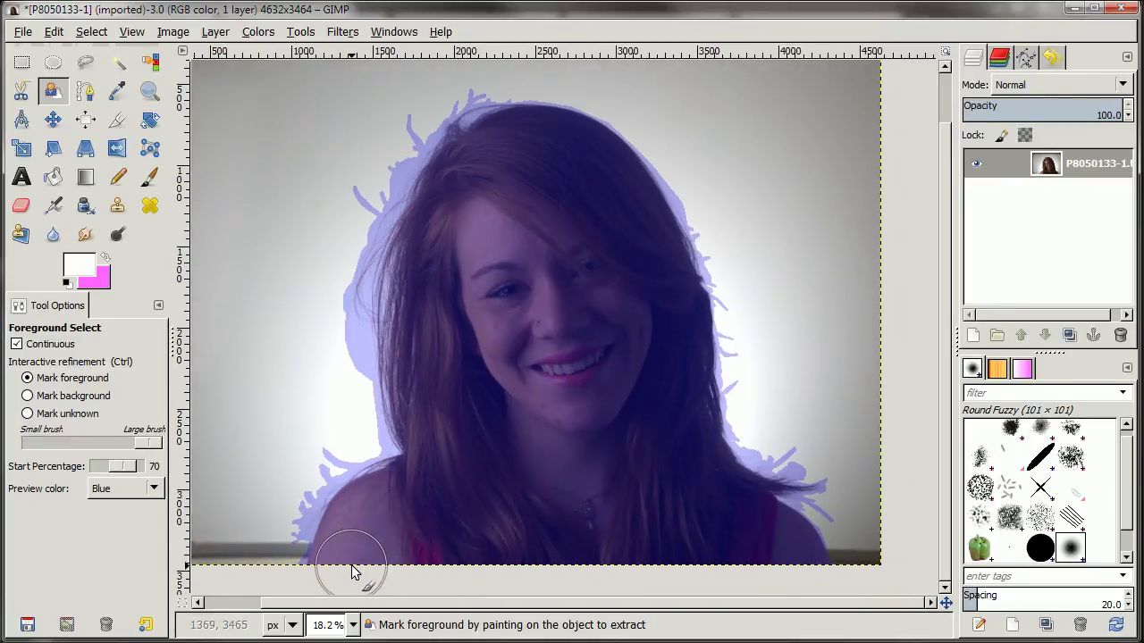
mouse_move(354, 566)
left_mouse_down()
mouse_move(371, 519)
mouse_move(439, 491)
mouse_move(455, 219)
mouse_move(475, 191)
mouse_move(468, 185)
mouse_move(493, 181)
mouse_move(504, 156)
mouse_move(529, 147)
mouse_move(567, 156)
mouse_move(612, 194)
mouse_move(672, 346)
mouse_move(668, 319)
mouse_move(666, 426)
mouse_move(742, 529)
mouse_move(785, 564)
mouse_move(782, 552)
mouse_move(786, 576)
mouse_move(590, 552)
mouse_move(417, 566)
mouse_move(492, 502)
mouse_move(505, 282)
mouse_move(542, 216)
mouse_move(631, 396)
mouse_move(666, 520)
mouse_move(533, 523)
mouse_move(533, 325)
mouse_move(595, 390)
mouse_move(571, 464)
mouse_move(570, 395)
left_mouse_up()
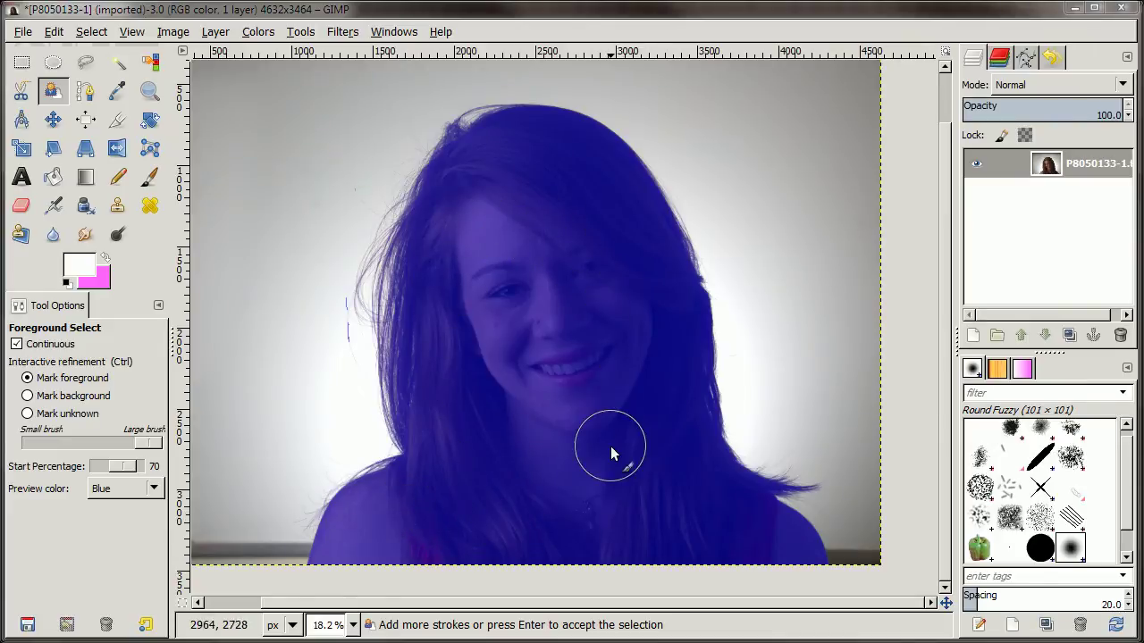
Examine the foreground preview along the fine hair strands and the stray marks on the left side of the hair
scroll(610, 446, "up", 4)
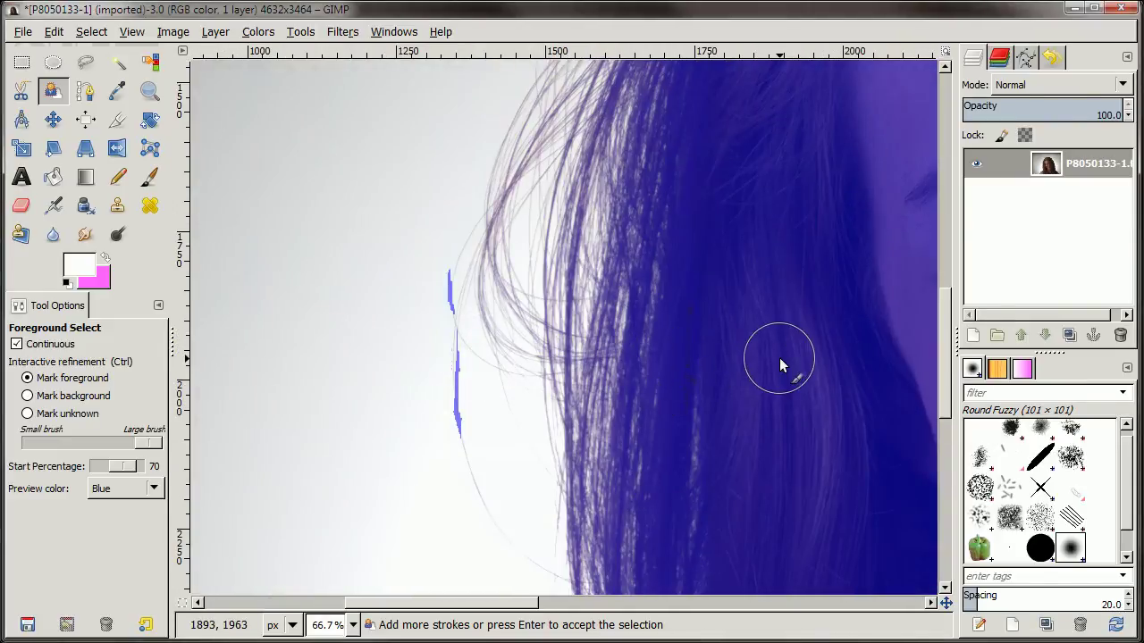
mouse_move(711, 232)
left_mouse_down()
mouse_move(575, 460)
mouse_move(578, 508)
left_mouse_up()
left_click_drag(667, 191, 554, 394)
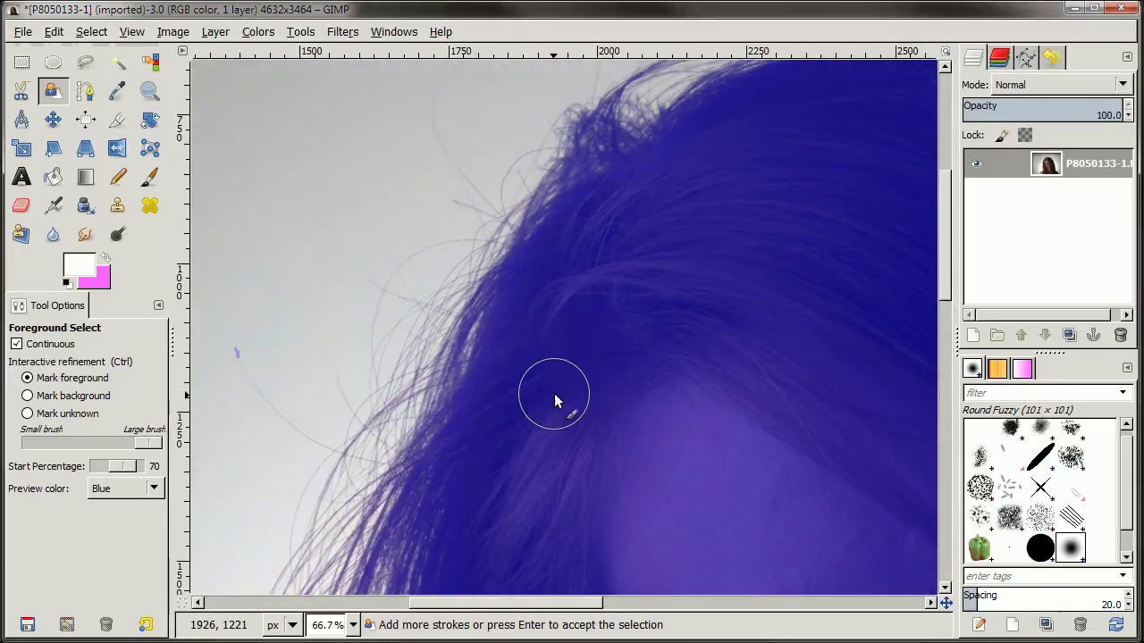
left_click_drag(613, 340, 471, 442)
mouse_move(597, 417)
left_mouse_down()
mouse_move(424, 383)
mouse_move(485, 388)
mouse_move(564, 345)
mouse_move(622, 263)
mouse_move(661, 355)
left_mouse_up()
scroll(531, 319, "up", 2)
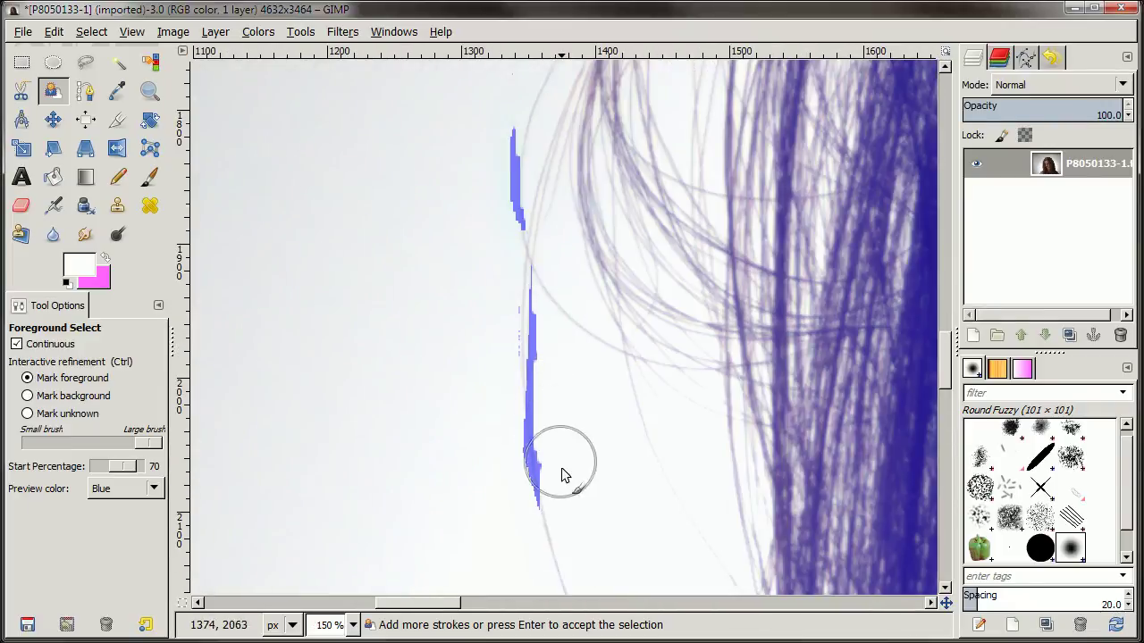
Examine the stray marks beside the fine hair and the dark unselected spots inside the hair in the foreground preview
scroll(583, 365, "down", 6)
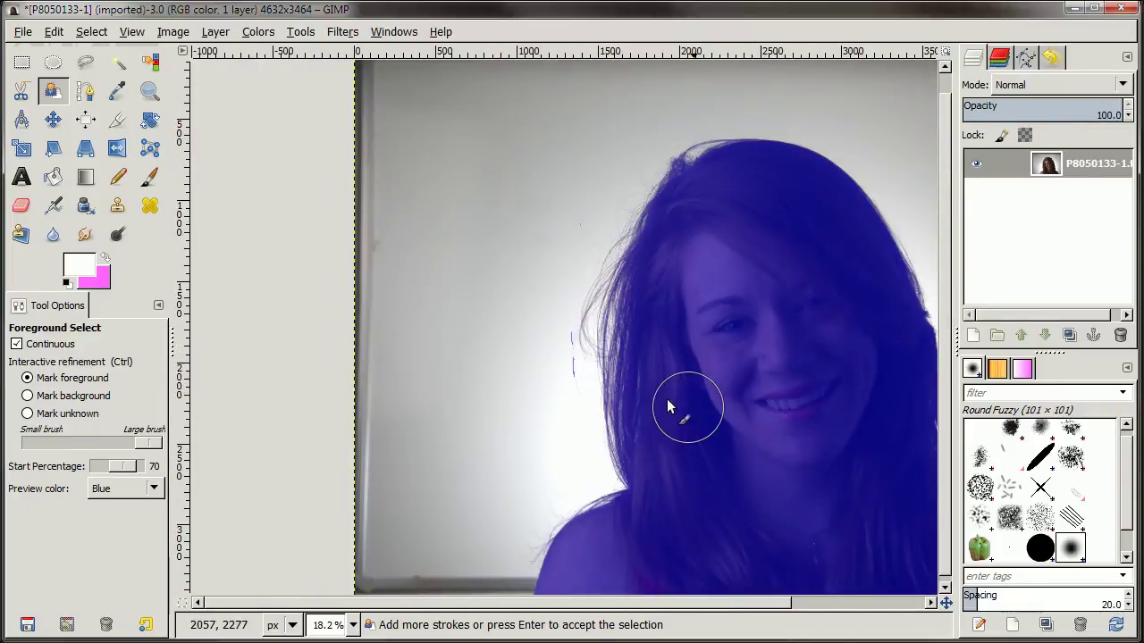
scroll(667, 407, "up", 2)
scroll(582, 325, "down", 3)
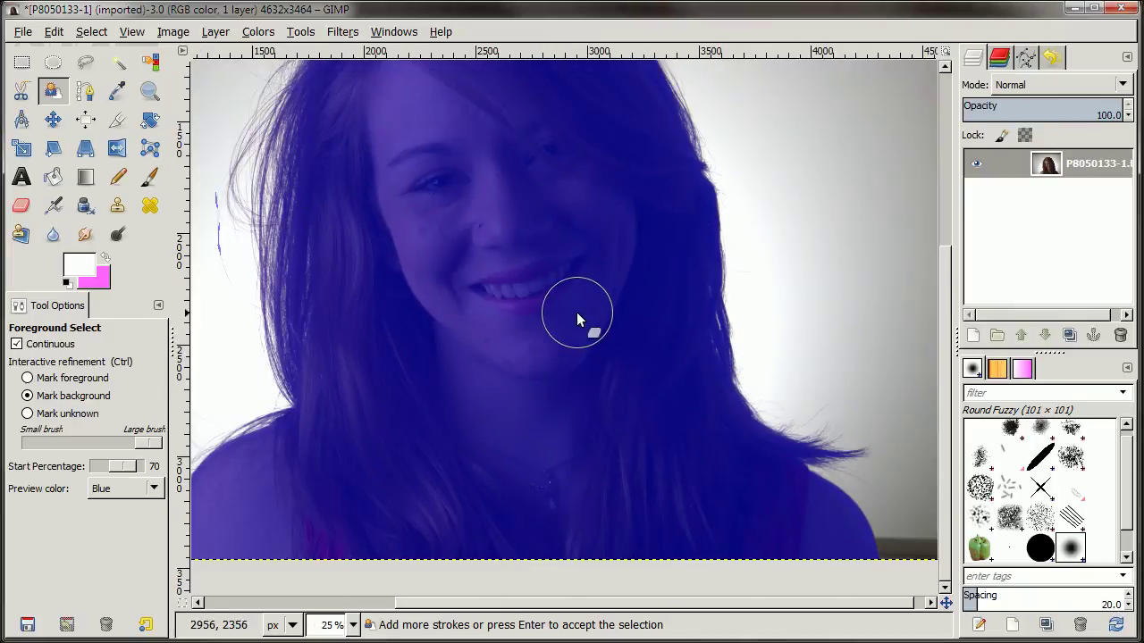
scroll(577, 378, "up", 1)
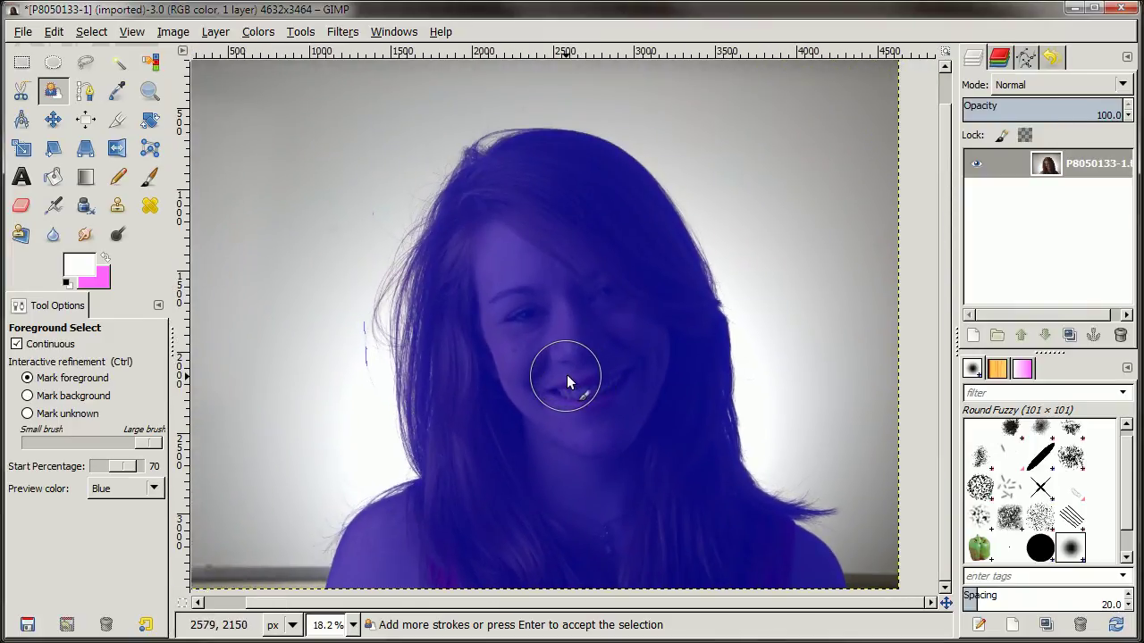
scroll(393, 358, "up", 1)
scroll(393, 358, "up", 4)
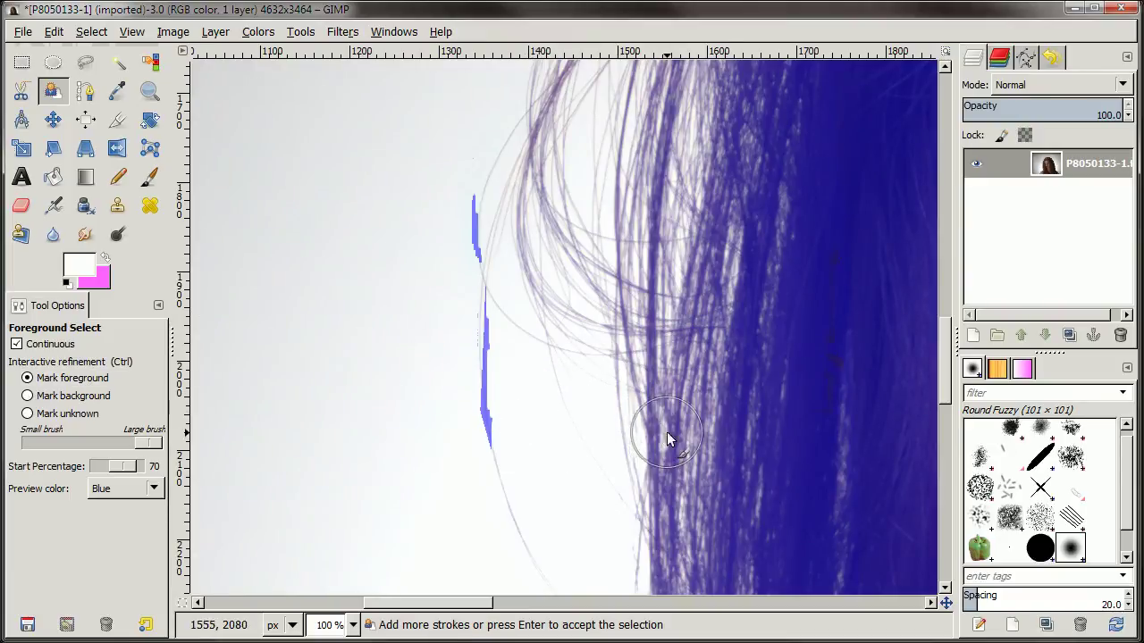
left_click_drag(707, 421, 612, 338)
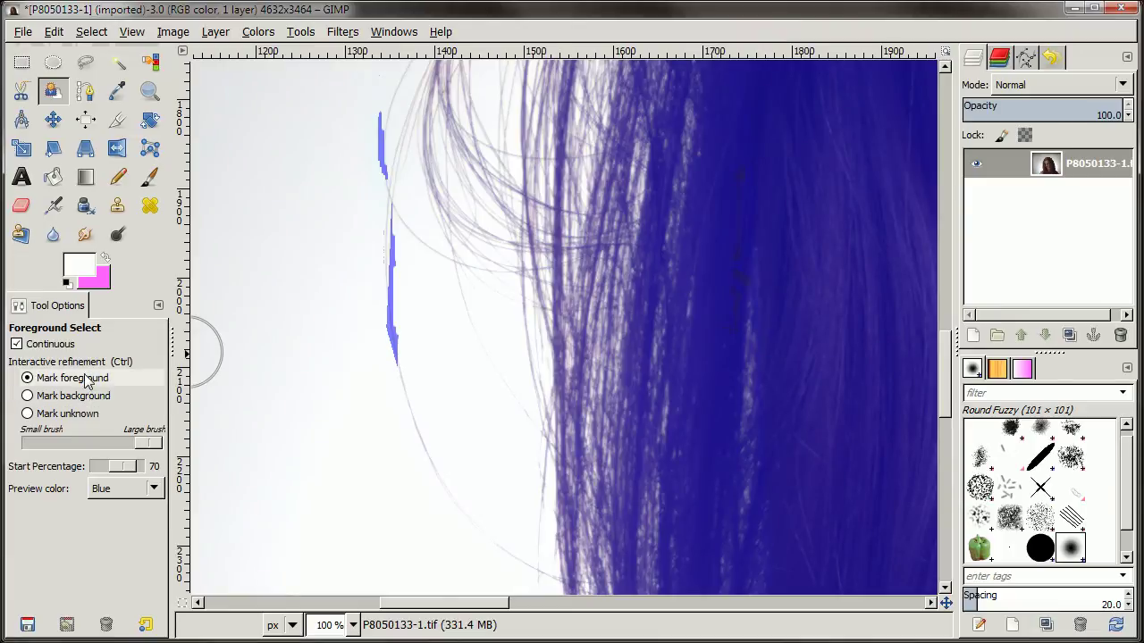
left_click_drag(422, 304, 572, 361)
scroll(572, 361, "up", 2)
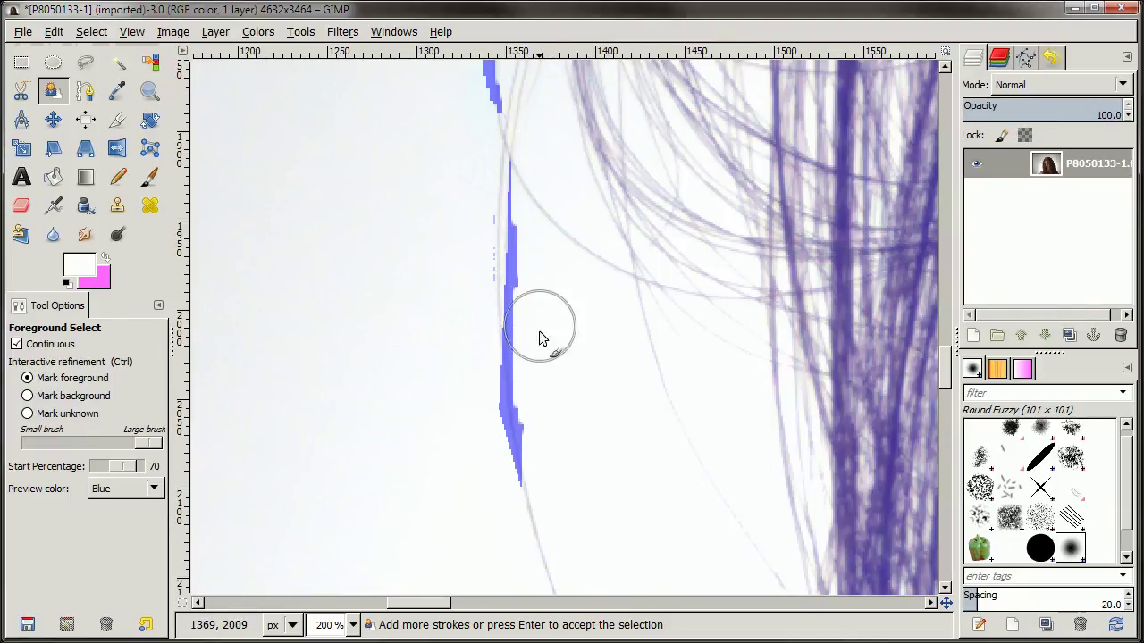
left_click(74, 396)
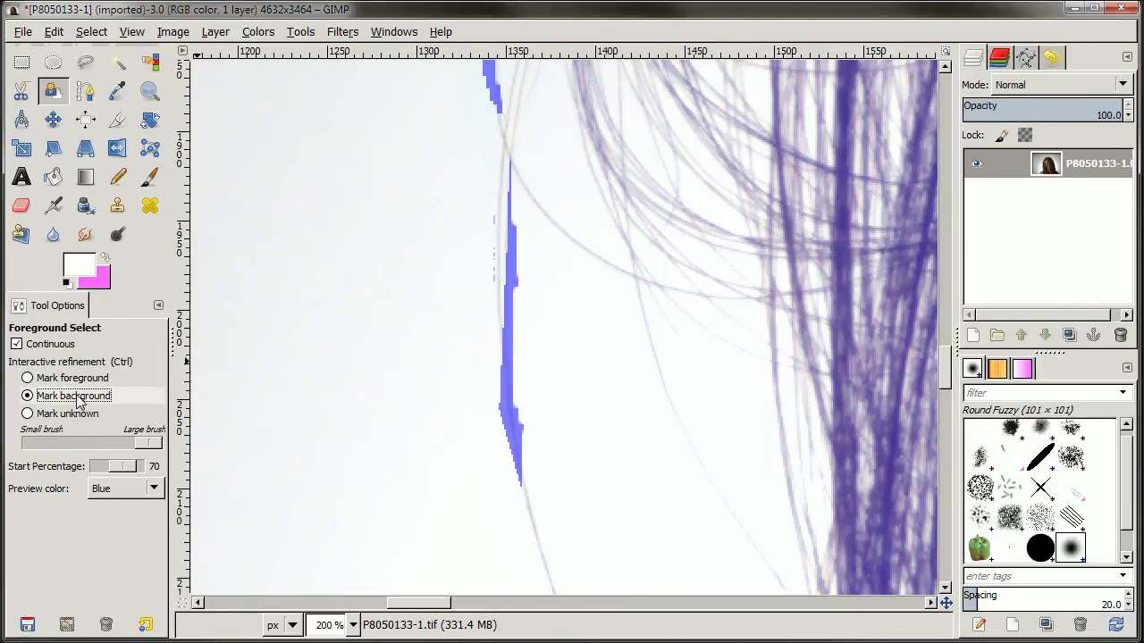
scroll(672, 385, "down", 1)
left_click_drag(736, 387, 439, 343)
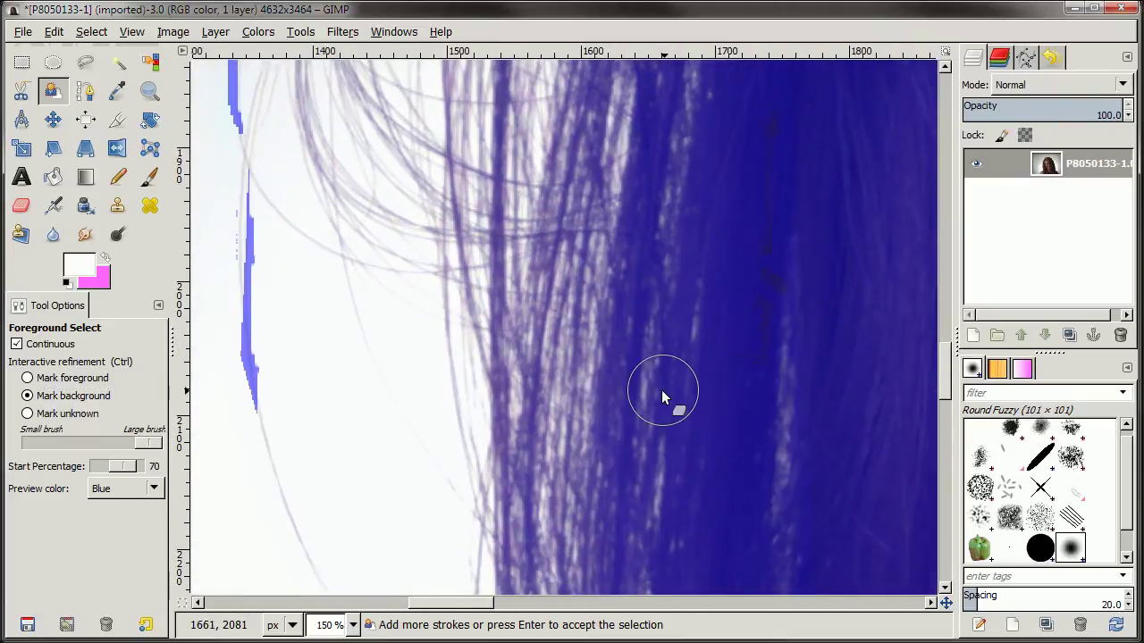
left_click_drag(806, 331, 651, 330)
scroll(652, 330, "up", 1)
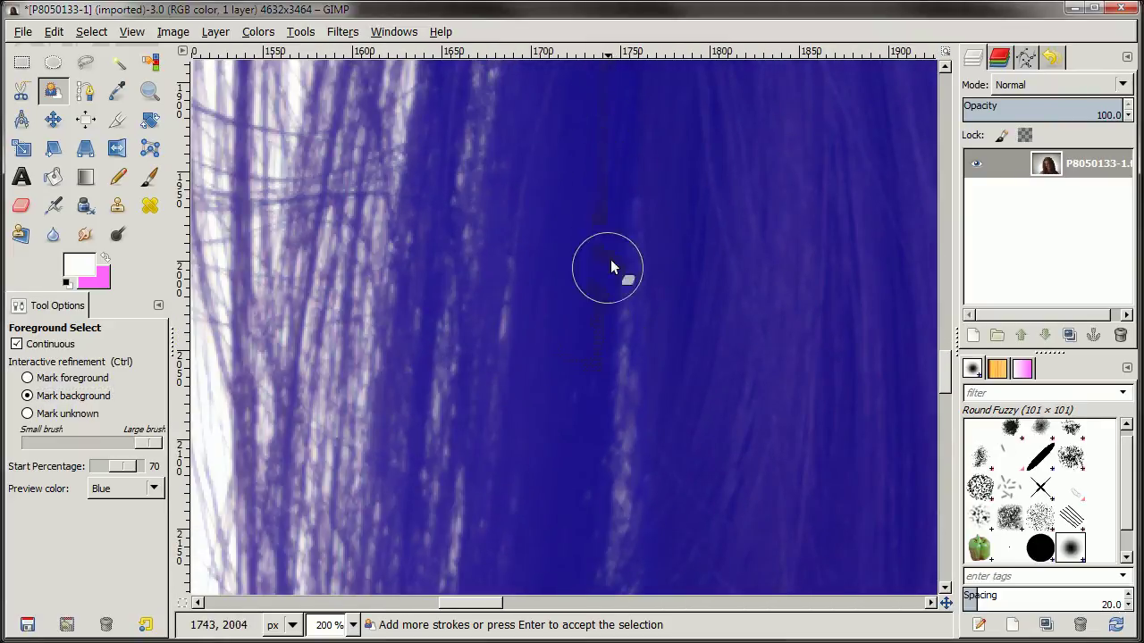
scroll(587, 360, "right", 2)
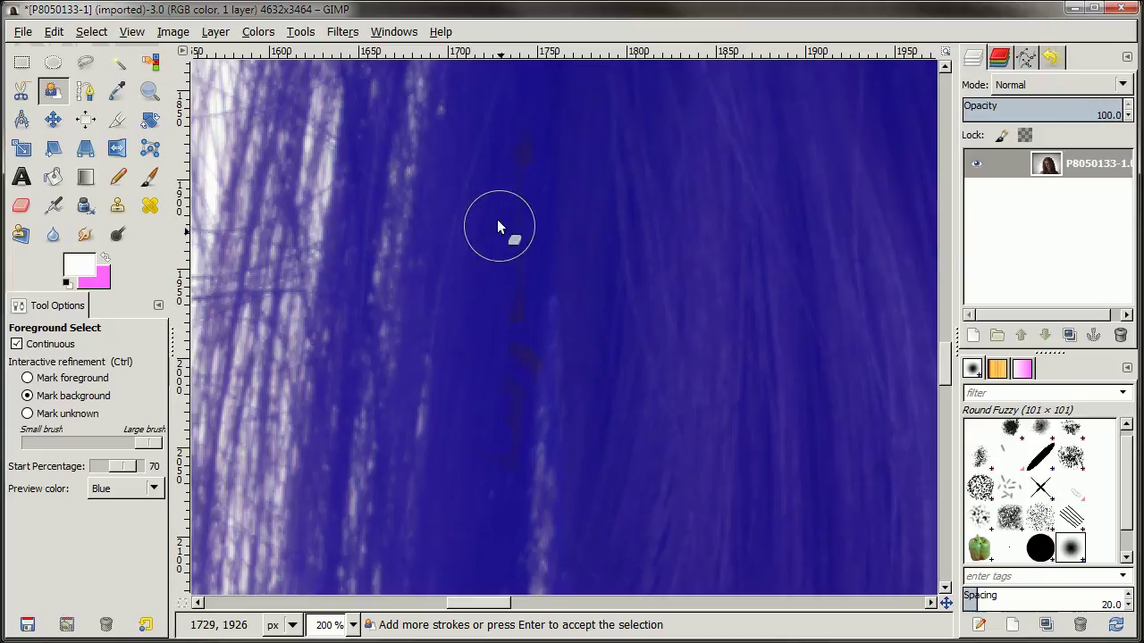
Mark the missed dark spots inside the long hair beside the face as foreground with vertical strokes
left_click(62, 379)
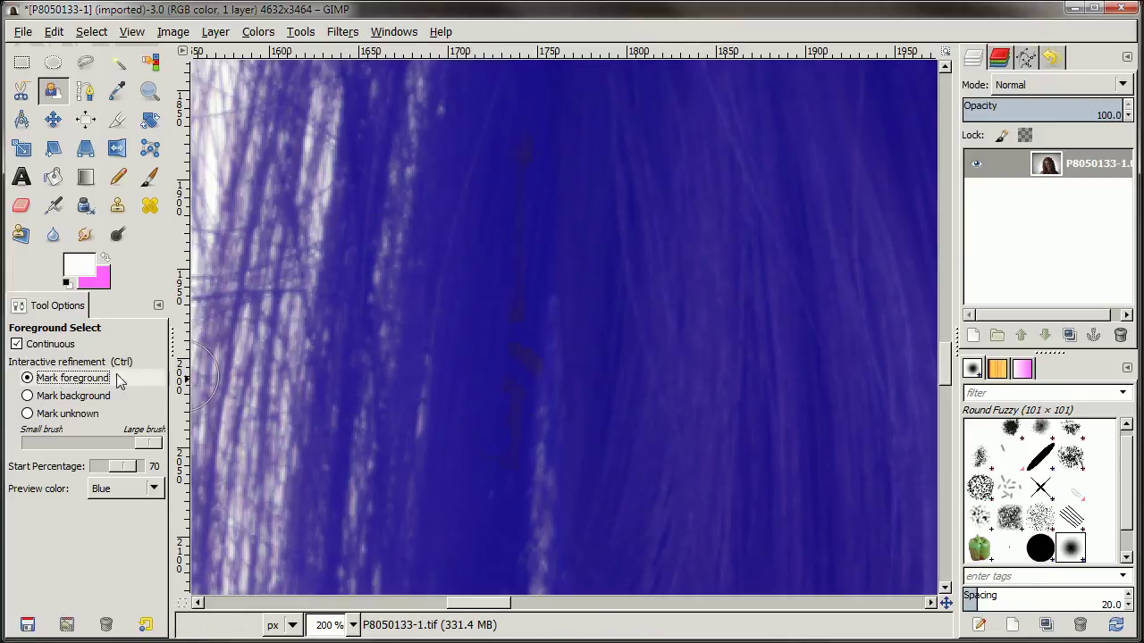
scroll(528, 175, "up", 1, "ctrl")
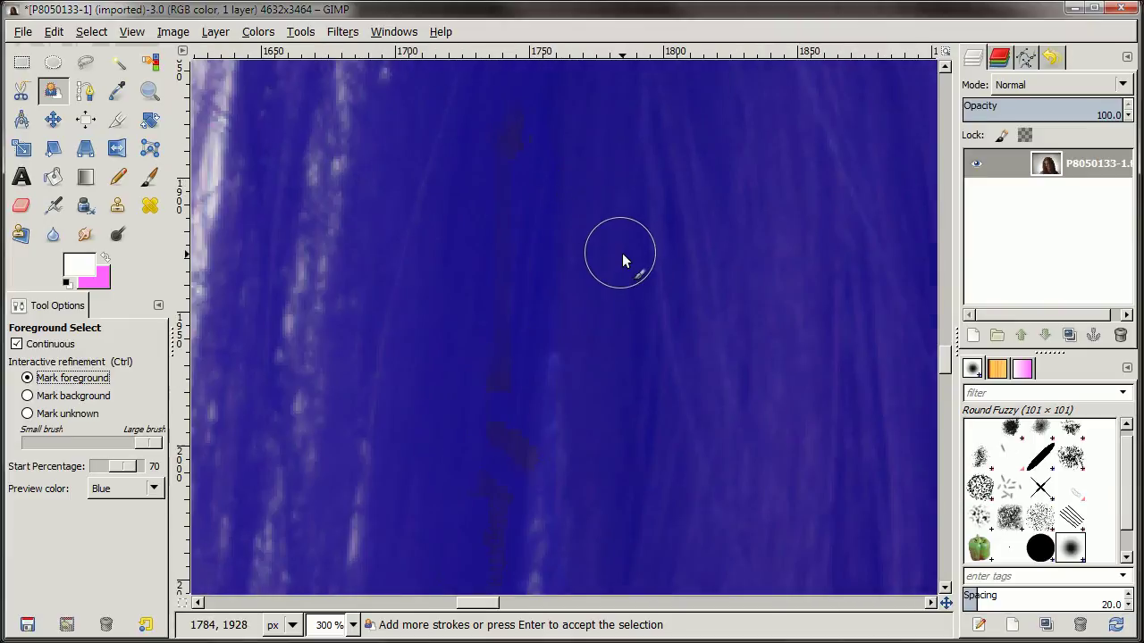
scroll(620, 255, "down", 2, "ctrl")
left_click_drag(640, 384, 629, 239)
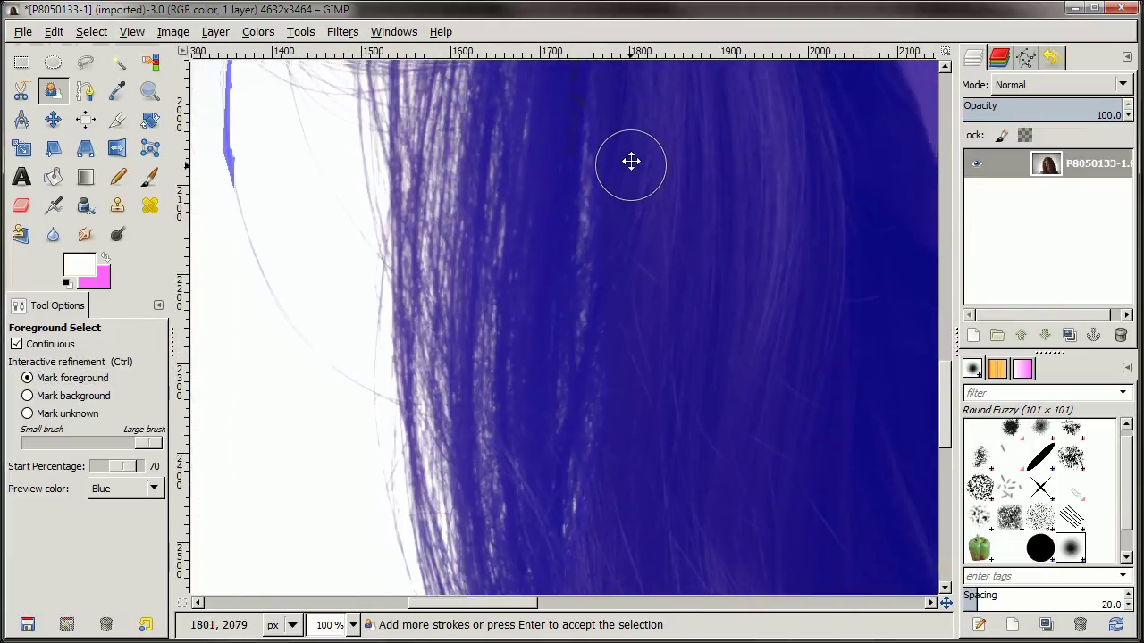
scroll(546, 301, "up", 2, "ctrl")
left_click_drag(560, 161, 551, 294)
left_click_drag(554, 333, 544, 438)
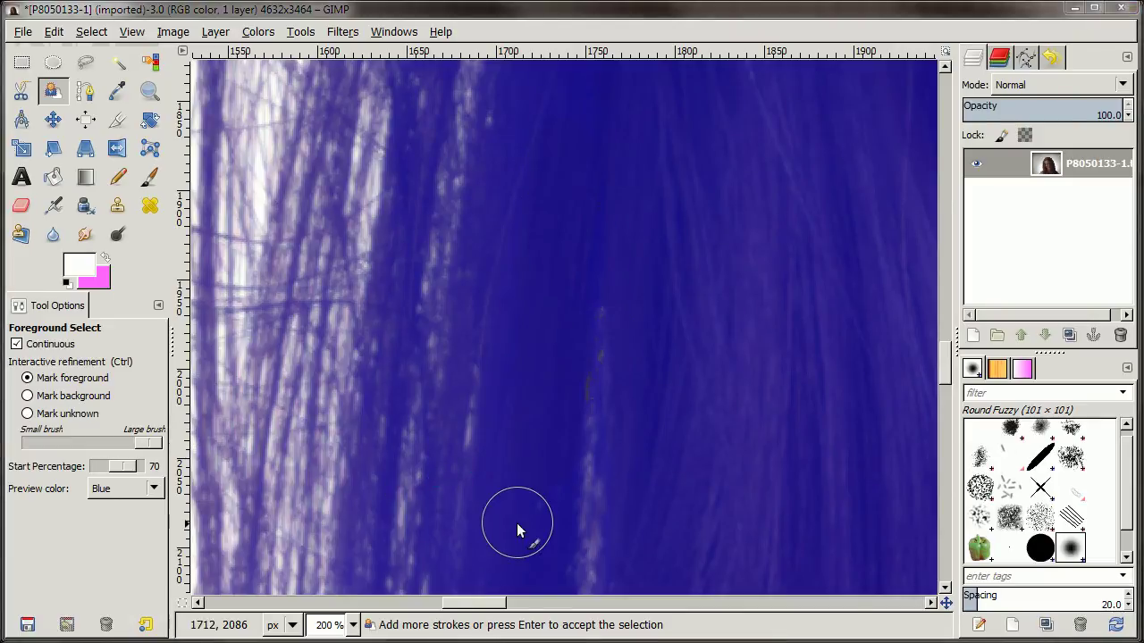
Accept the foreground selection, placing the extracted woman on her own layer, and hide the original photo layer
left_click_drag(751, 435, 520, 412)
scroll(551, 413, "down", 7)
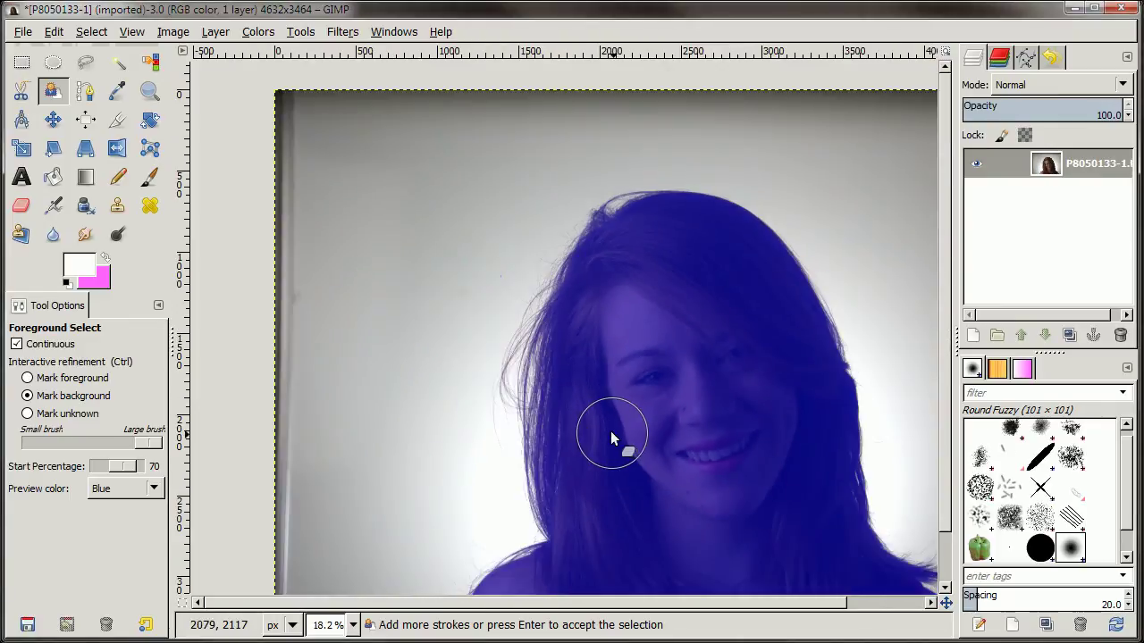
left_click_drag(616, 428, 527, 364)
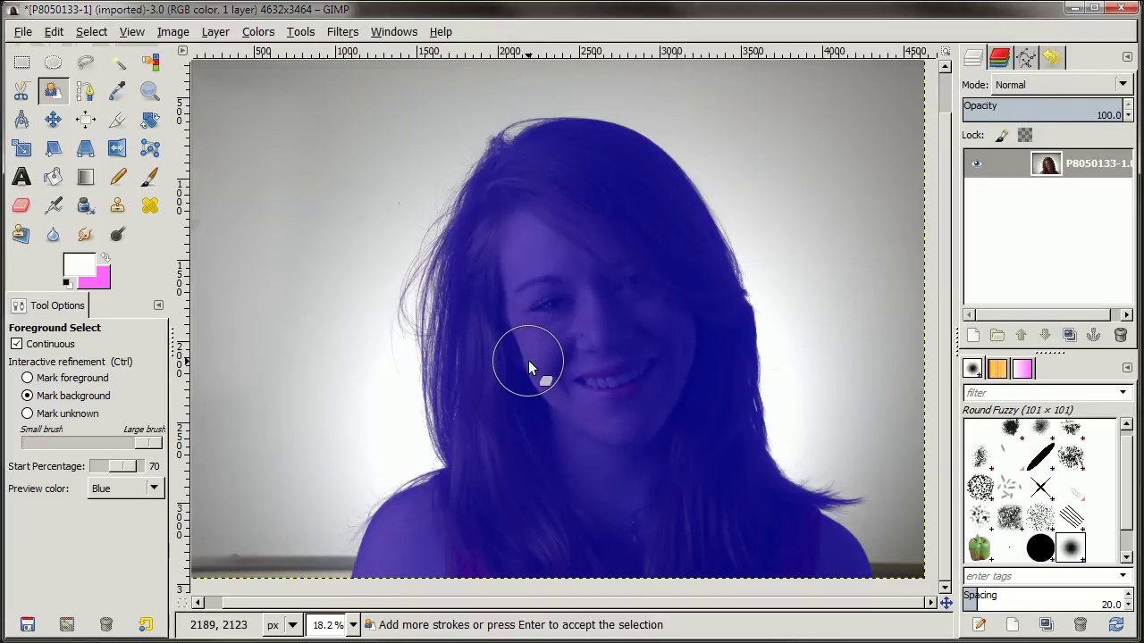
left_click_drag(599, 391, 610, 389)
scroll(610, 389, "up", 1)
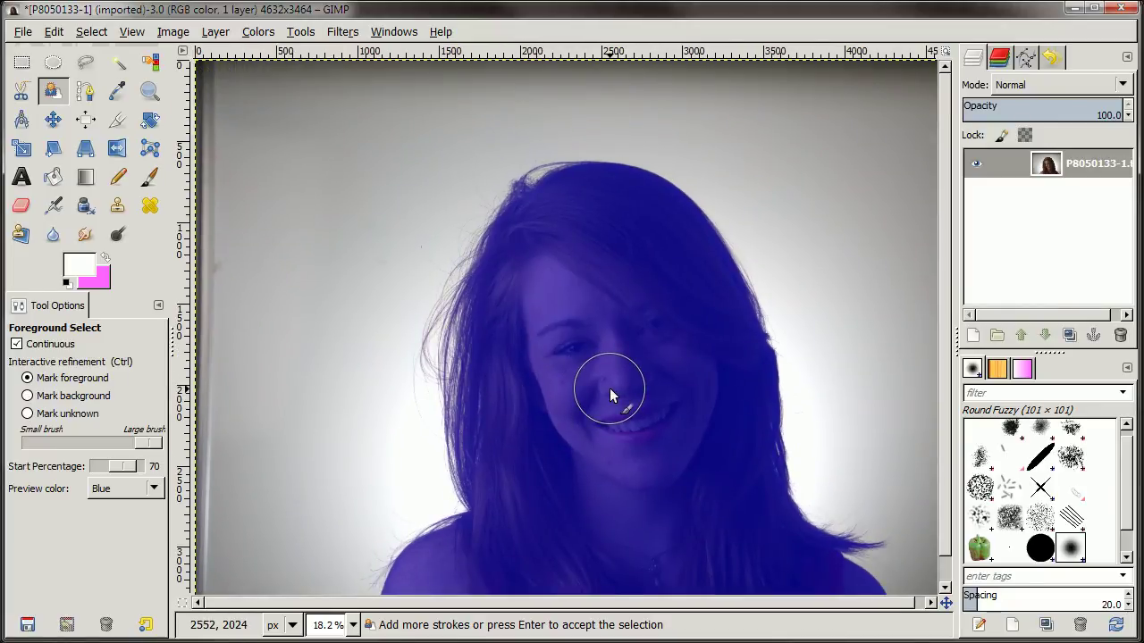
key("Return")
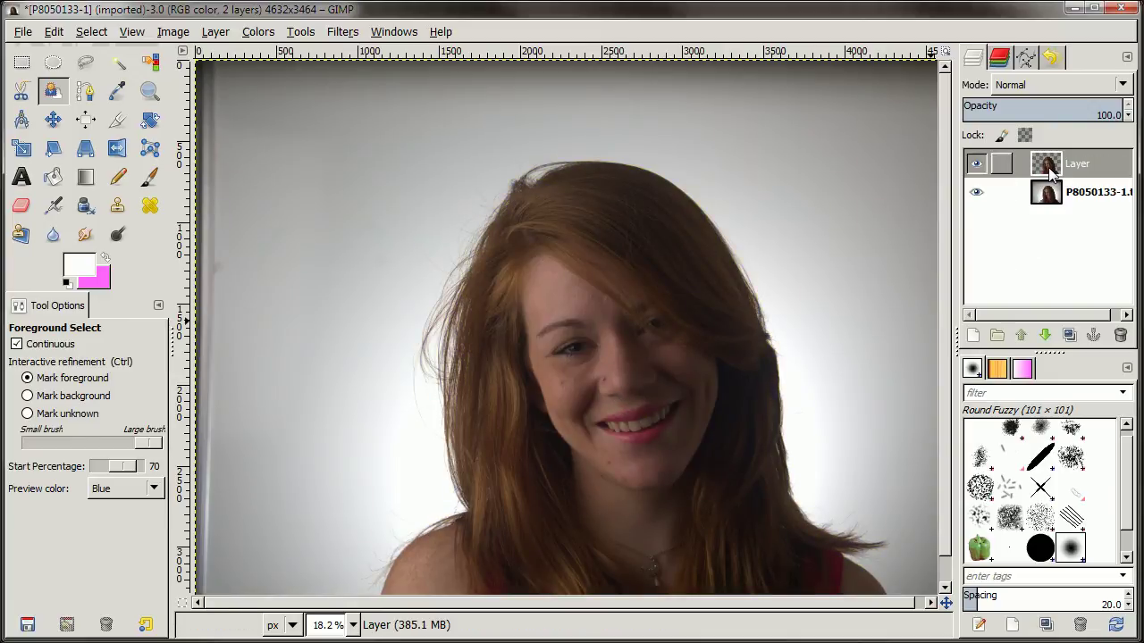
left_click(976, 192)
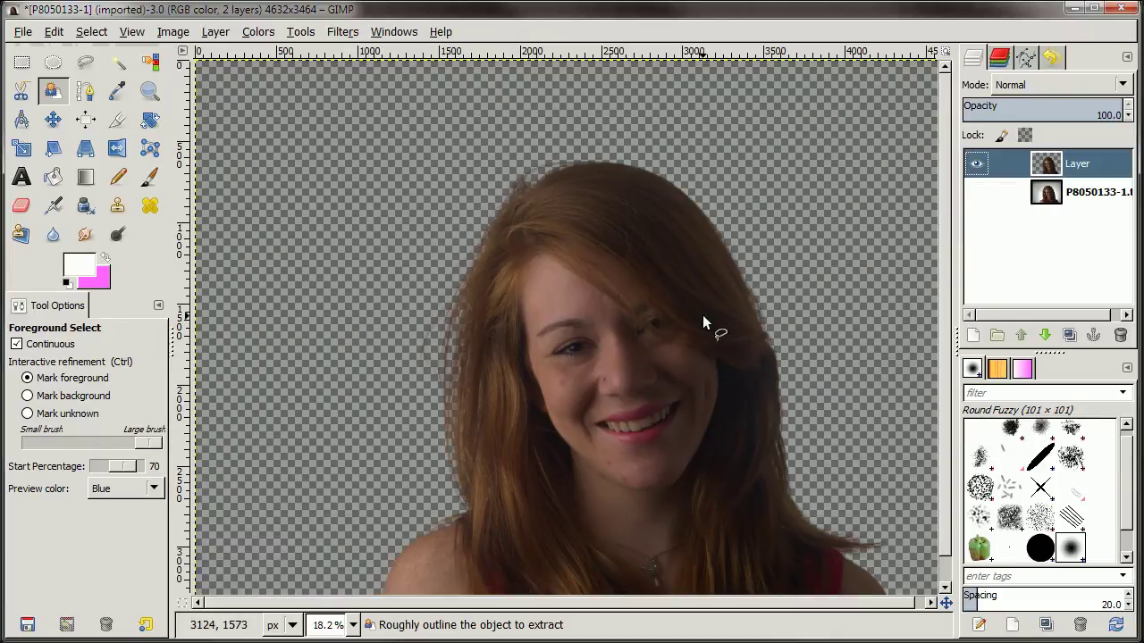
Insert a white layer between the extracted woman and the original photo
scroll(703, 323, "up", 4)
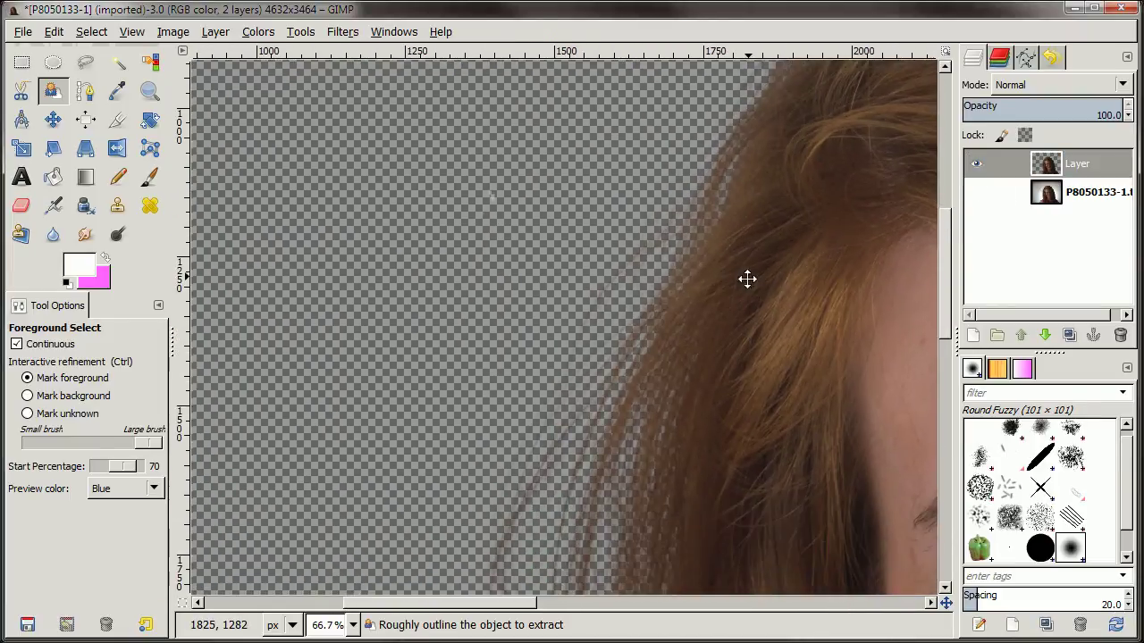
scroll(641, 252, "up", 2)
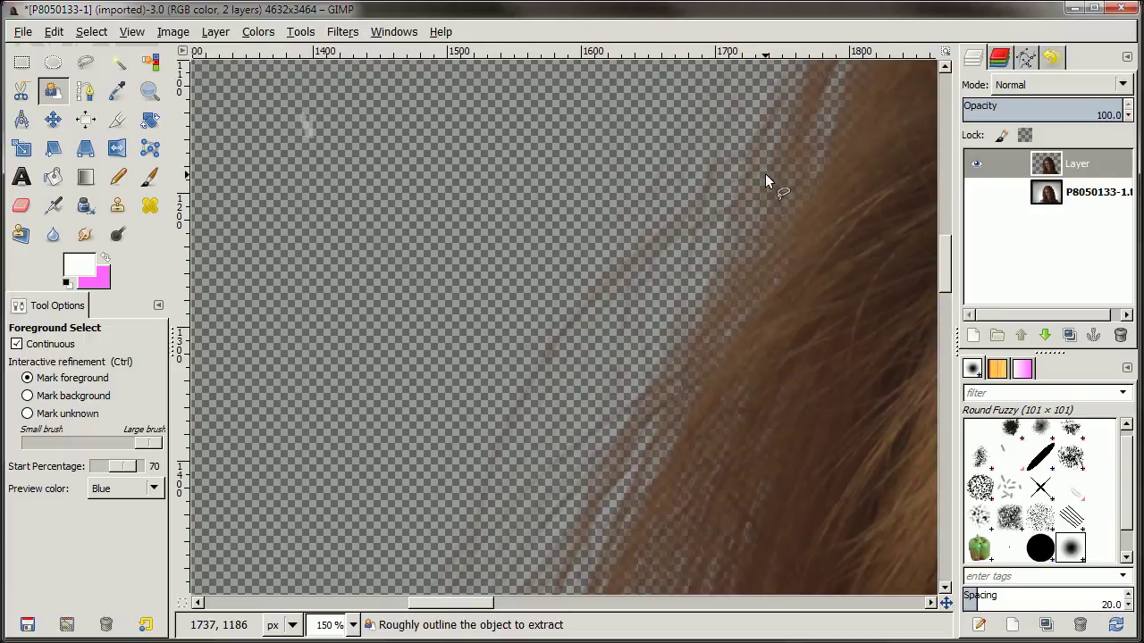
scroll(643, 314, "down", 2)
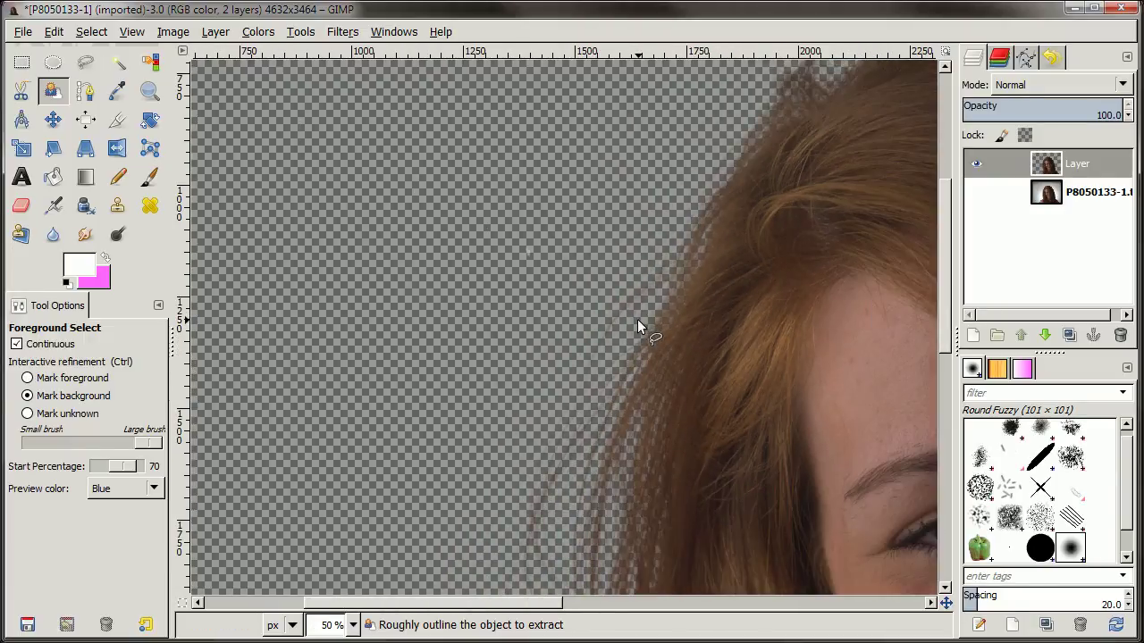
key("minus")
key("minus")
key("minus")
key("minus")
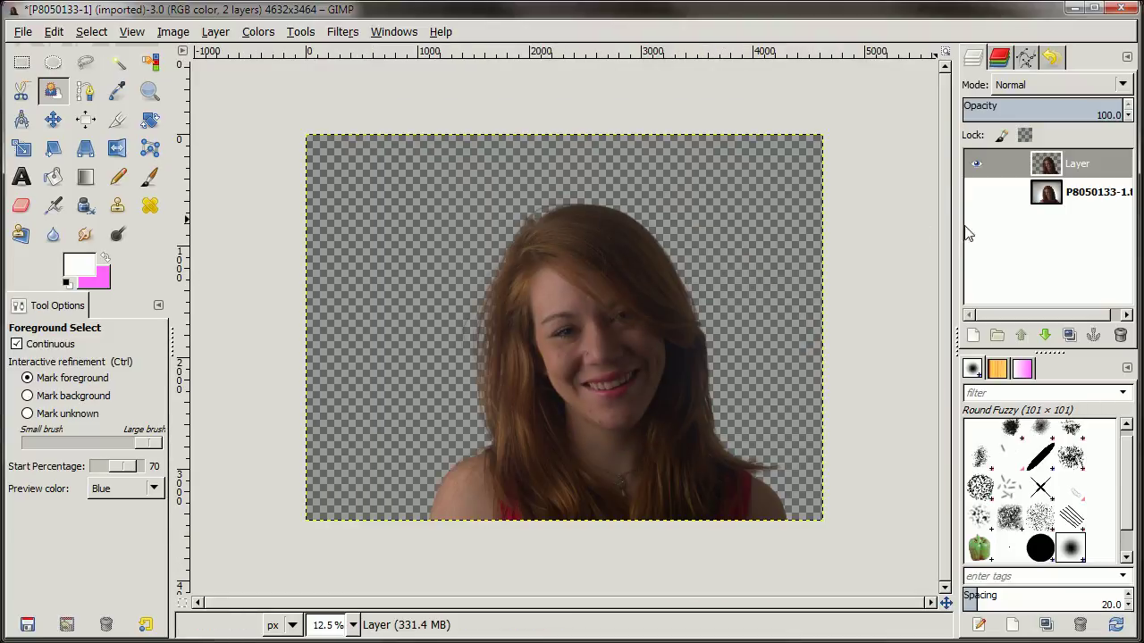
left_click(1044, 195)
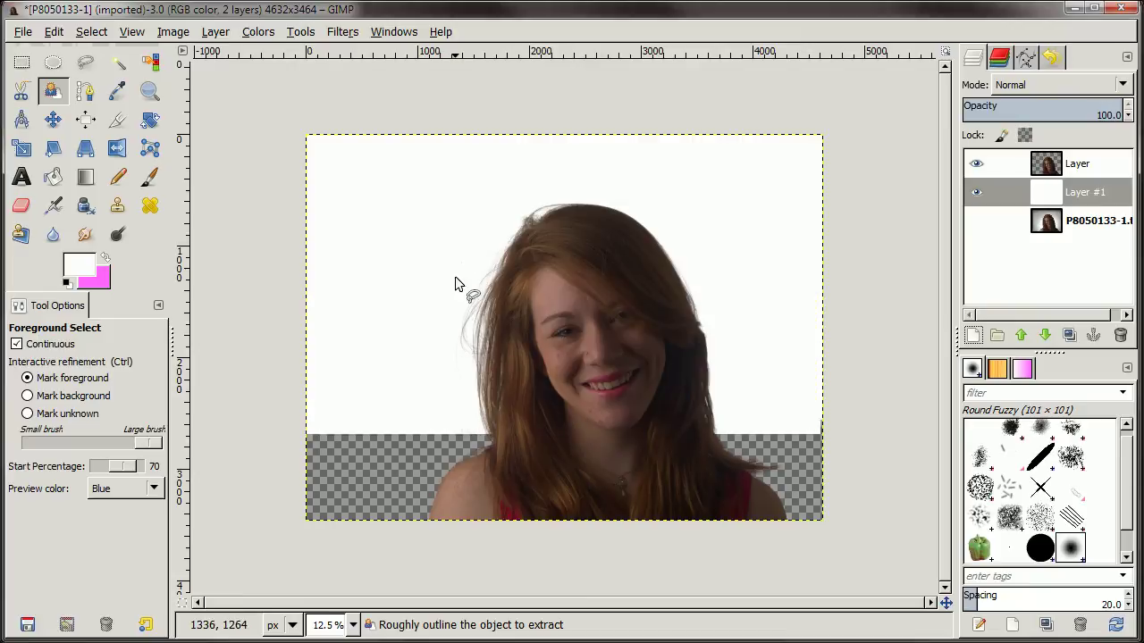
Examine the extracted hair against white, from the flyaway strands at the crown to the curled strands beside the face
scroll(485, 289, "up", 6)
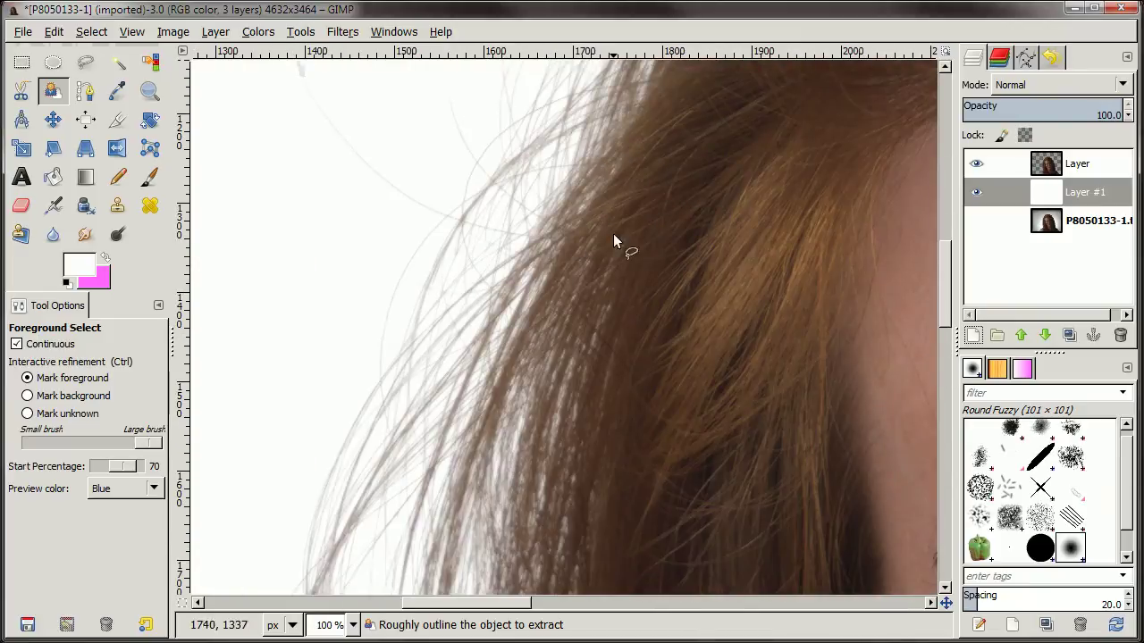
left_click_drag(613, 234, 737, 305)
left_click_drag(700, 262, 676, 420)
left_click_drag(793, 241, 608, 419)
left_click_drag(739, 253, 686, 377)
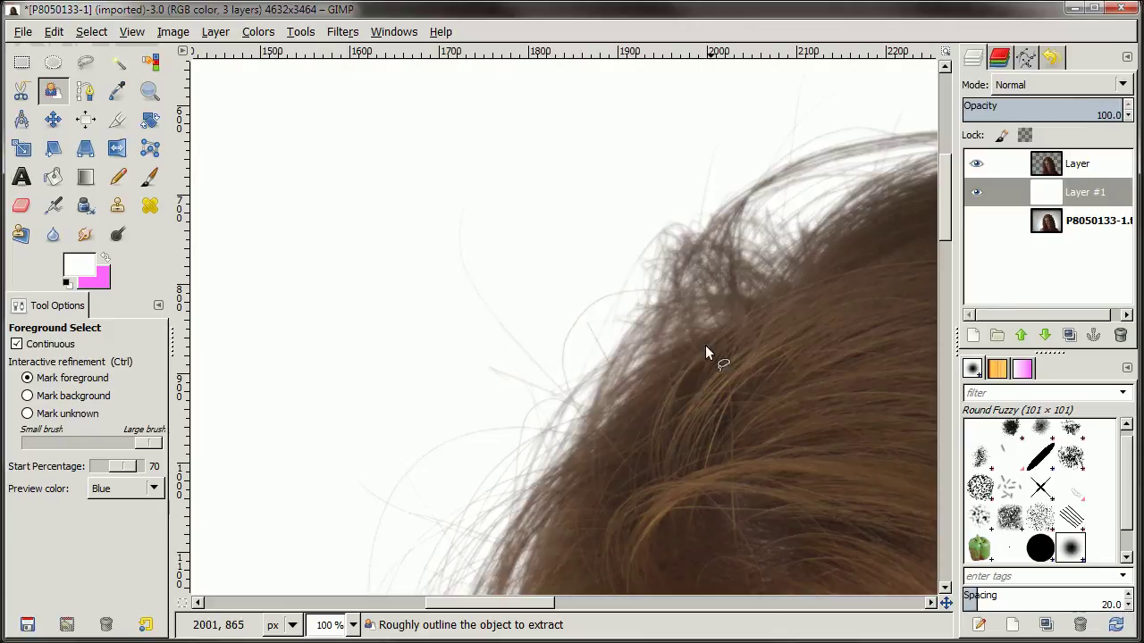
left_click_drag(769, 286, 680, 265)
left_click_drag(591, 380, 808, 173)
left_click_drag(689, 366, 780, 195)
left_click_drag(717, 342, 798, 174)
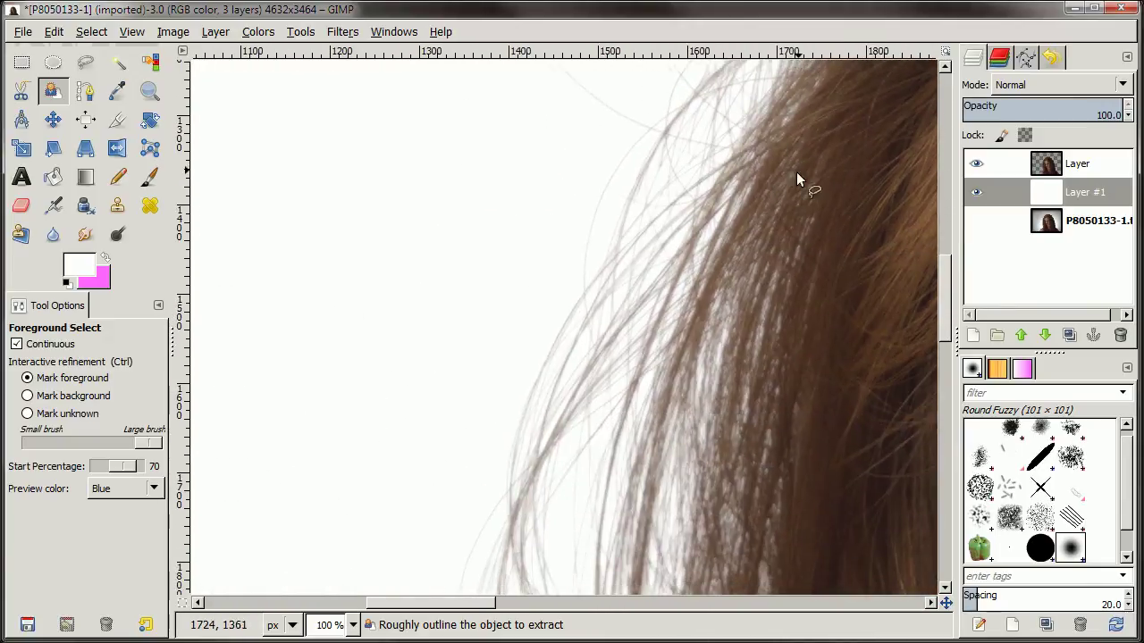
scroll(753, 312, "down", 5)
scroll(750, 299, "left", 1)
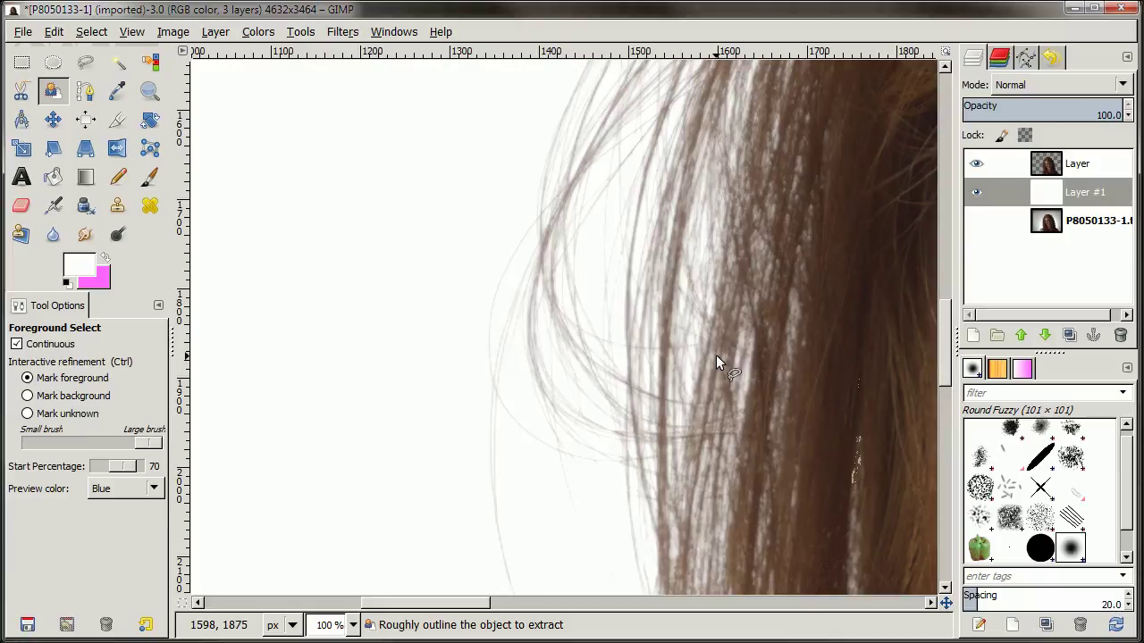
scroll(718, 351, "down", 2)
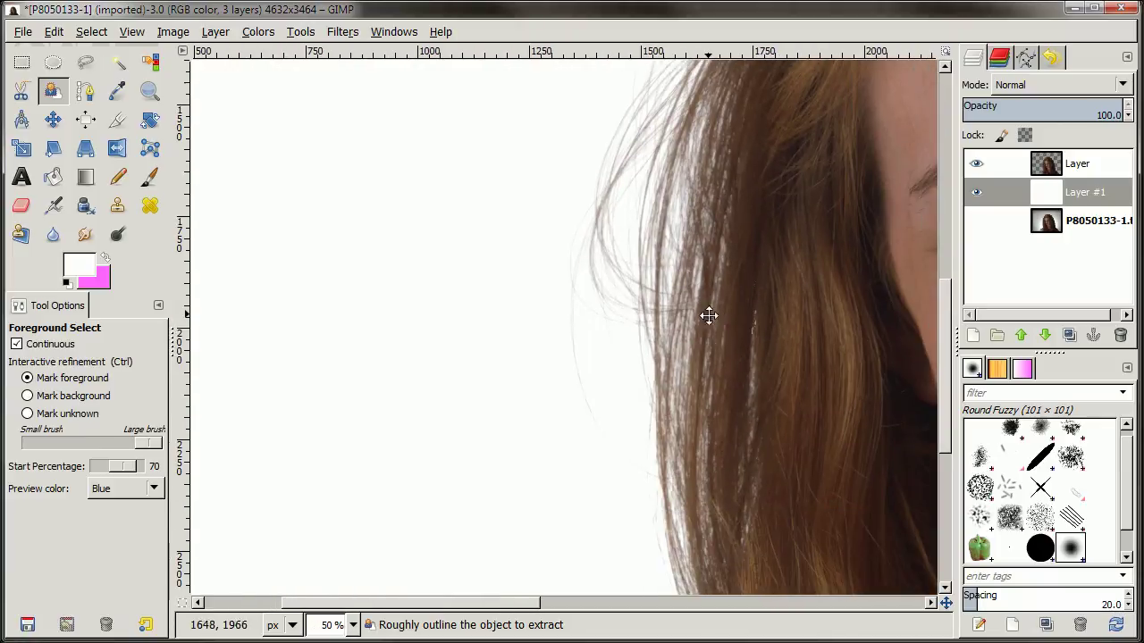
scroll(705, 326, "down", 3)
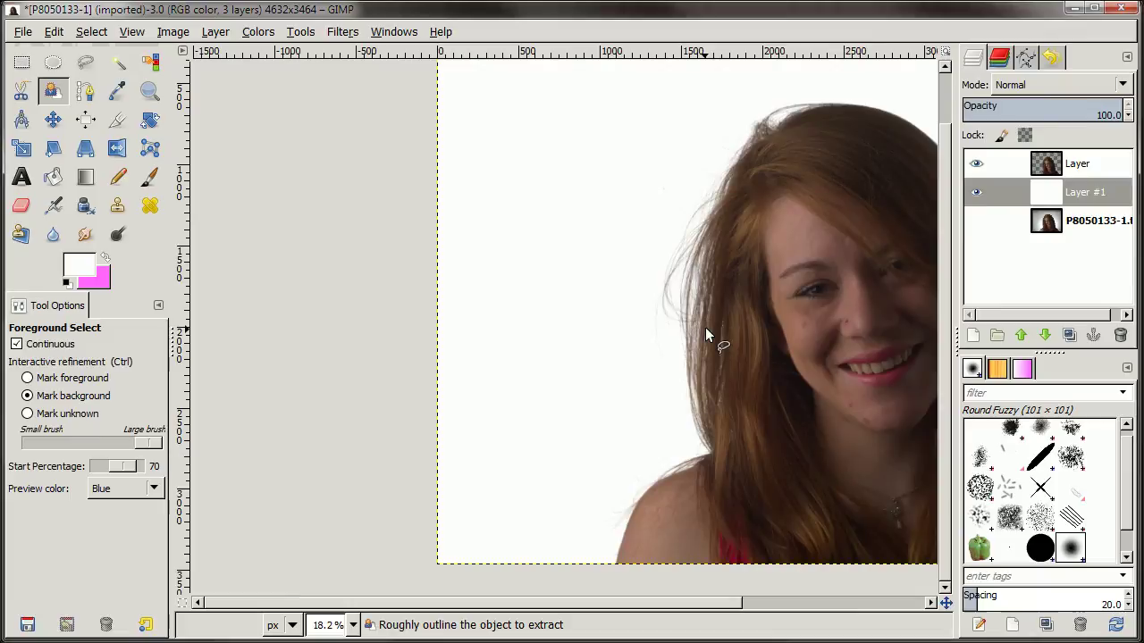
left_click_drag(705, 327, 554, 317)
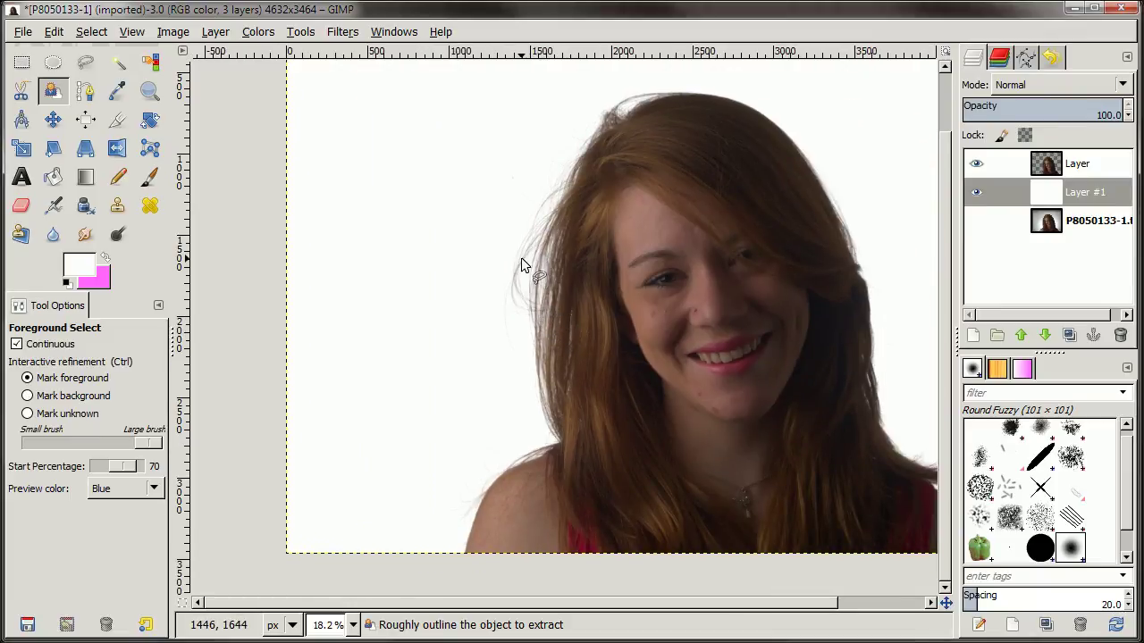
Compare the cut-out with the original photo by toggling the visibility of the cut-out and white layers
left_click(976, 221)
left_click(976, 164)
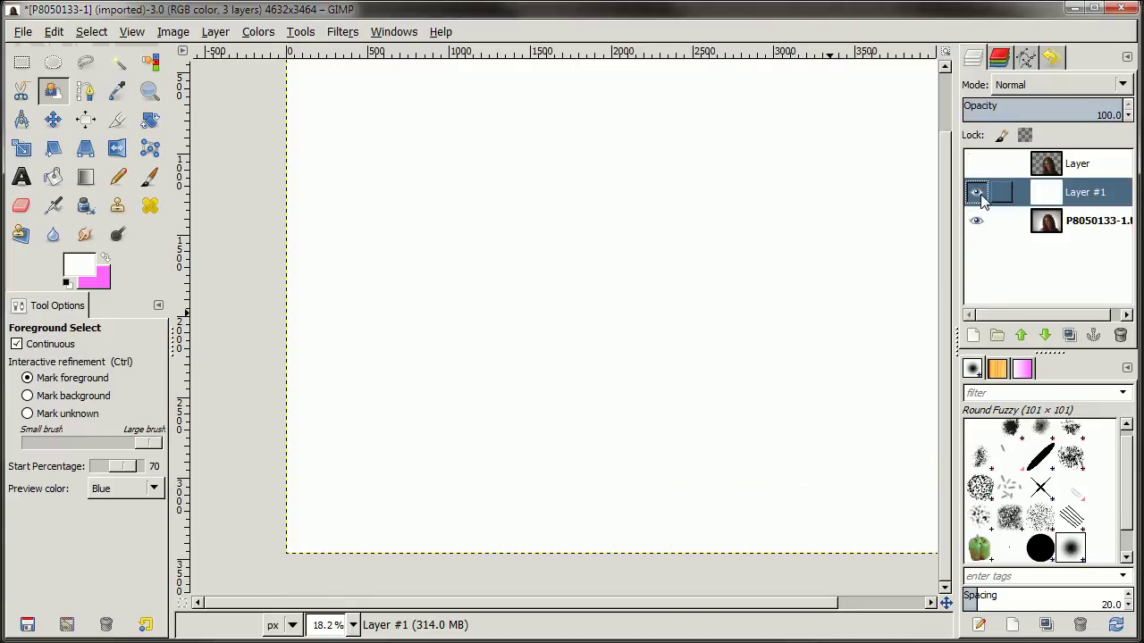
left_click(976, 193)
scroll(550, 327, "up", 1)
scroll(551, 326, "left", 1)
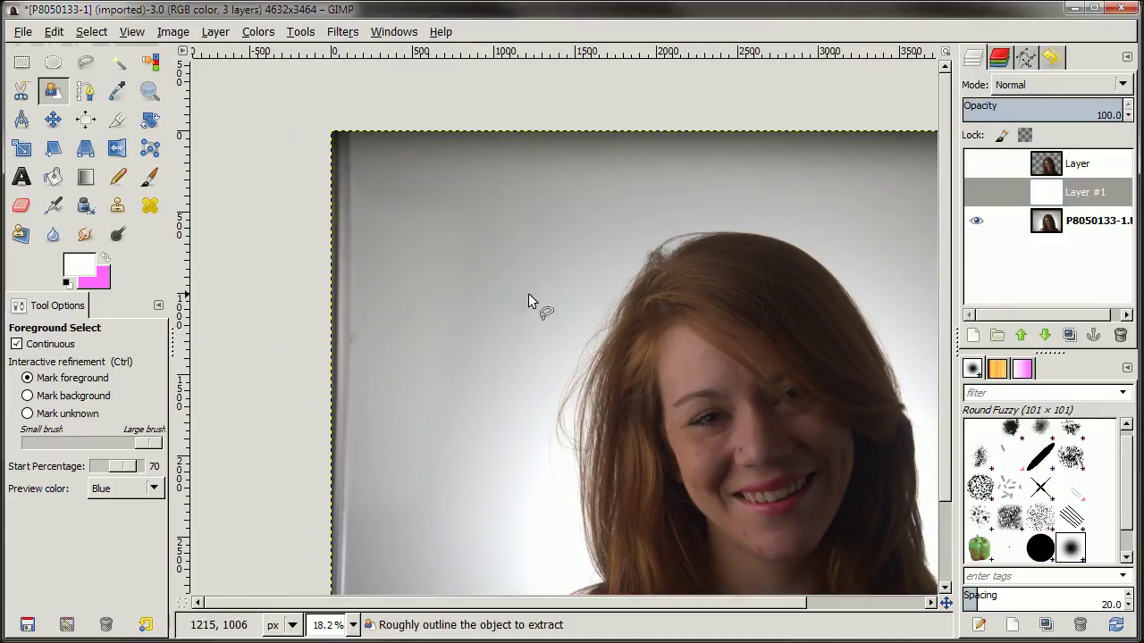
left_click(976, 163)
left_click(976, 192)
Inspect the finished cut-out on white once more, both as a whole and along the thin outer strands beside the face
left_click_drag(670, 342, 713, 217)
scroll(597, 331, "up", 3)
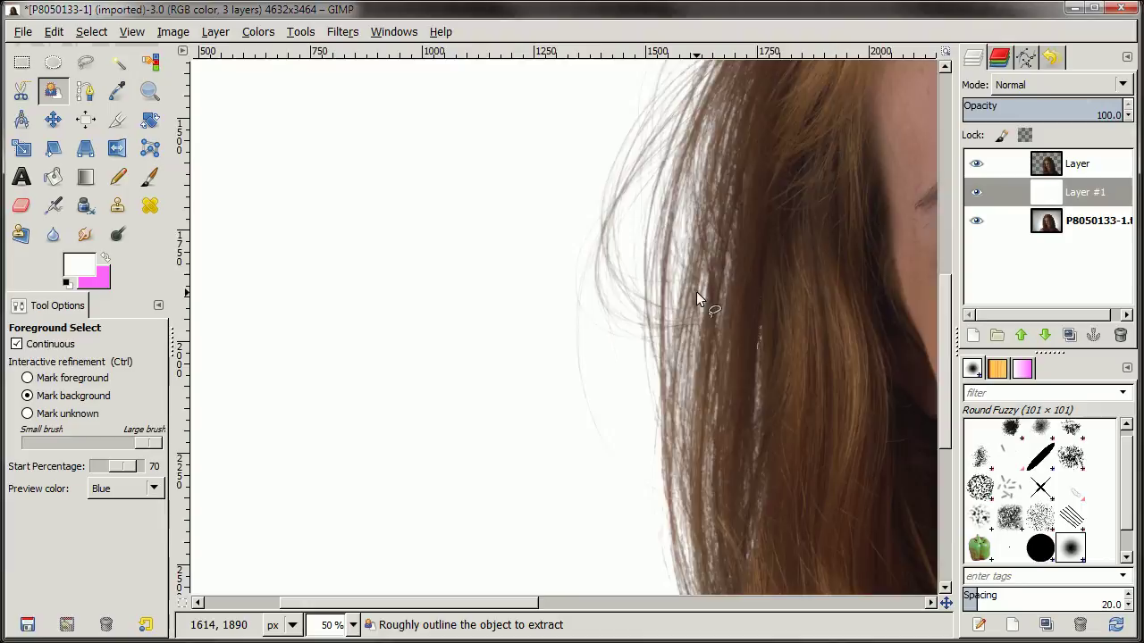
scroll(696, 291, "up", 1)
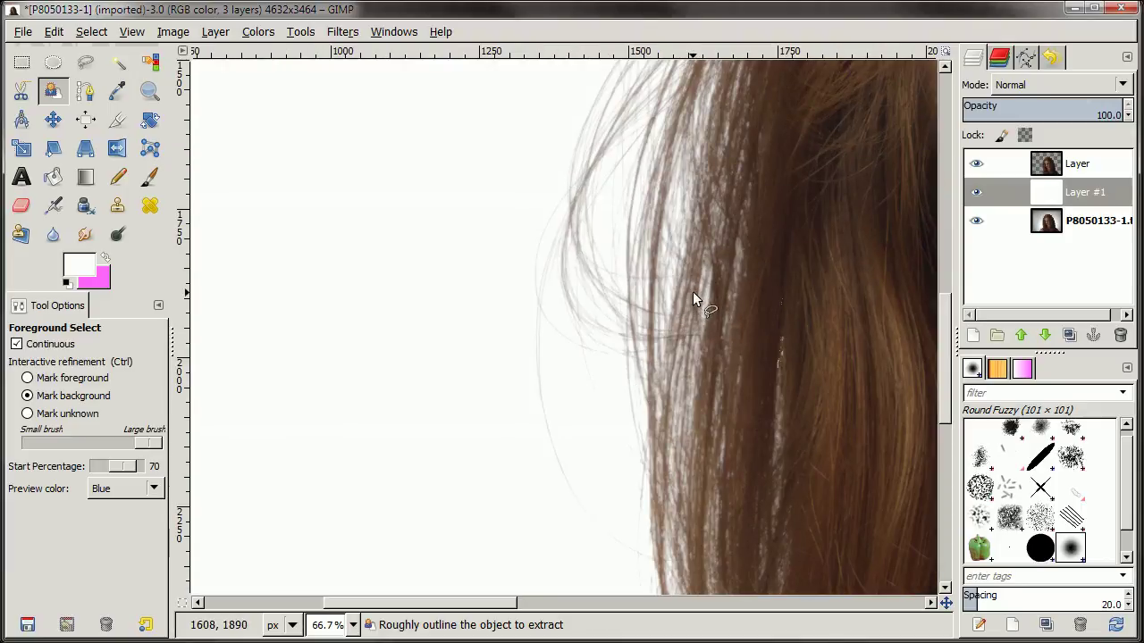
scroll(693, 291, "down", 3)
scroll(695, 296, "down", 2)
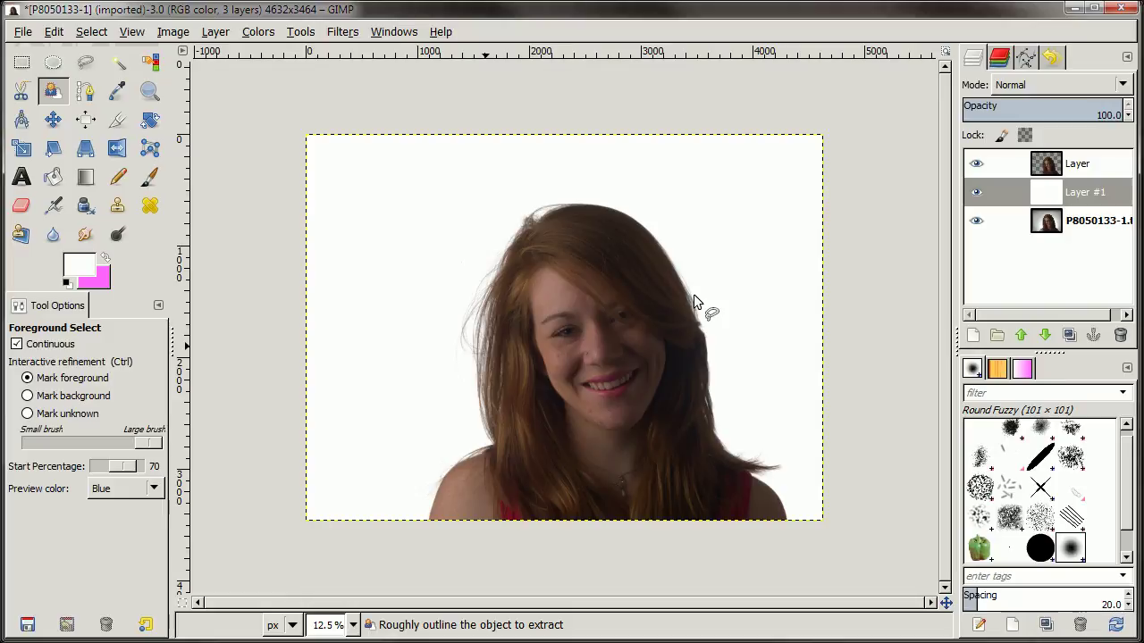
left_click_drag(613, 371, 680, 344)
scroll(552, 350, "up", 3)
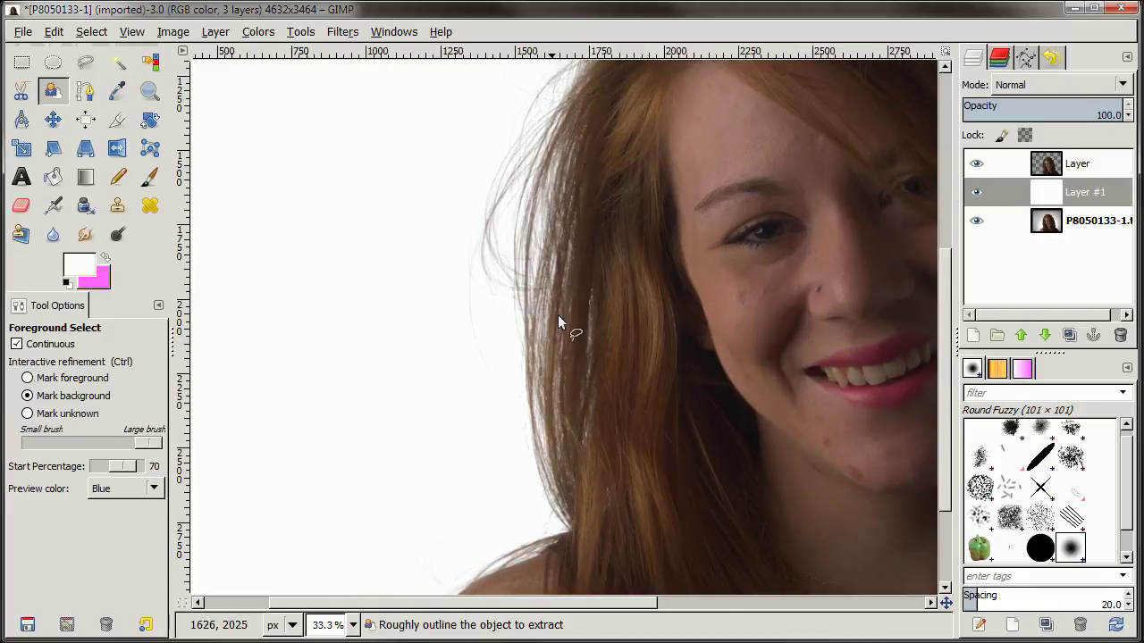
scroll(567, 301, "up", 1)
scroll(587, 406, "up", 2)
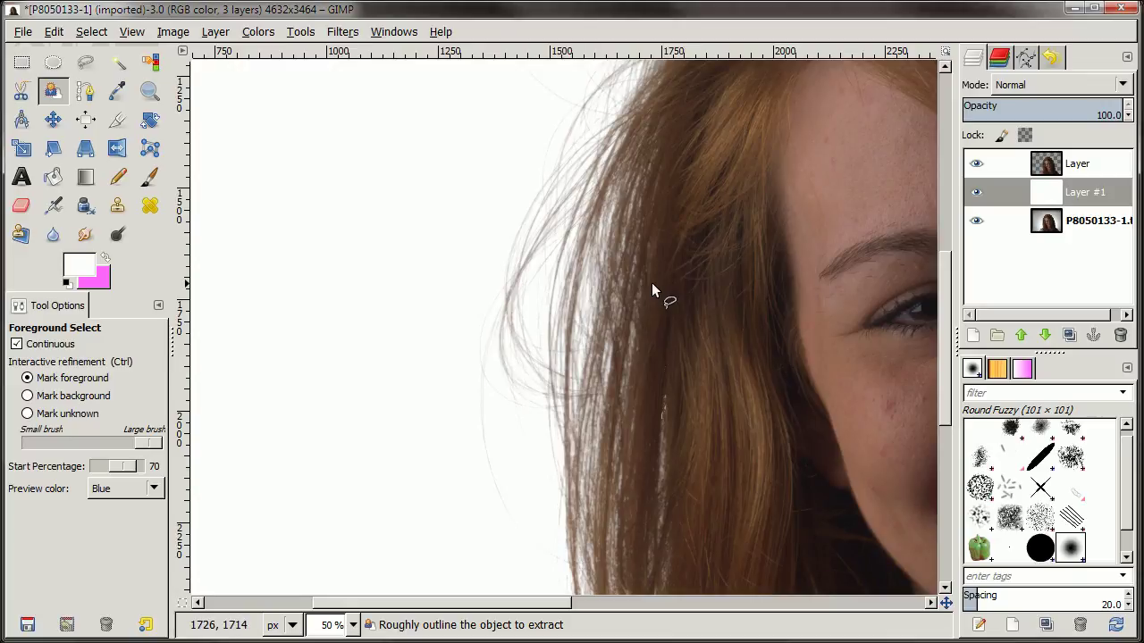
scroll(651, 283, "down", 4)
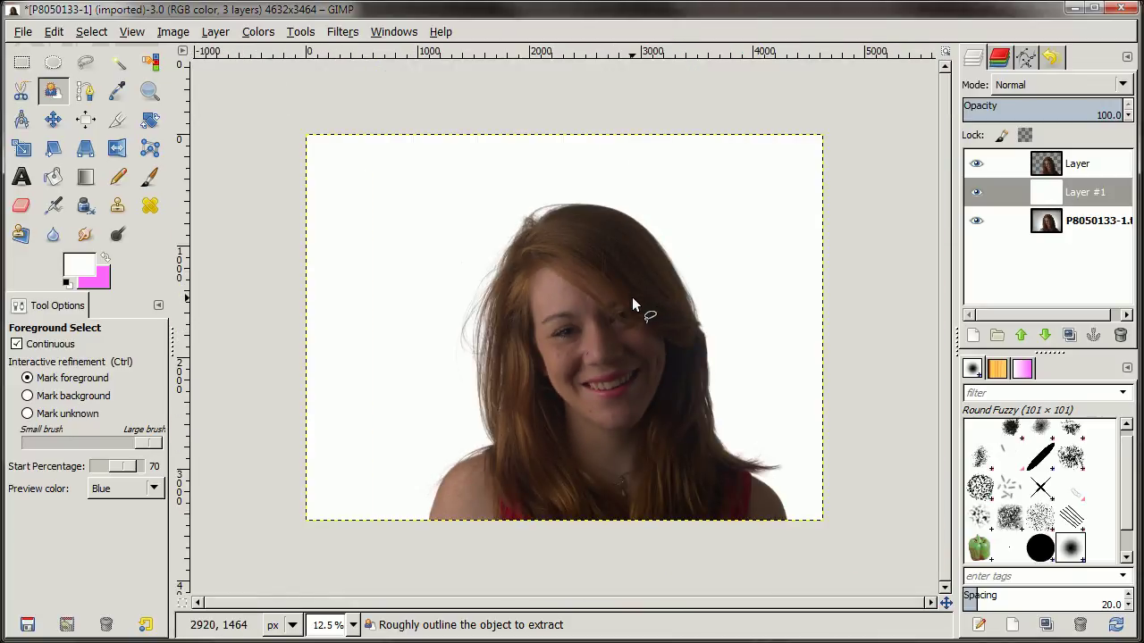